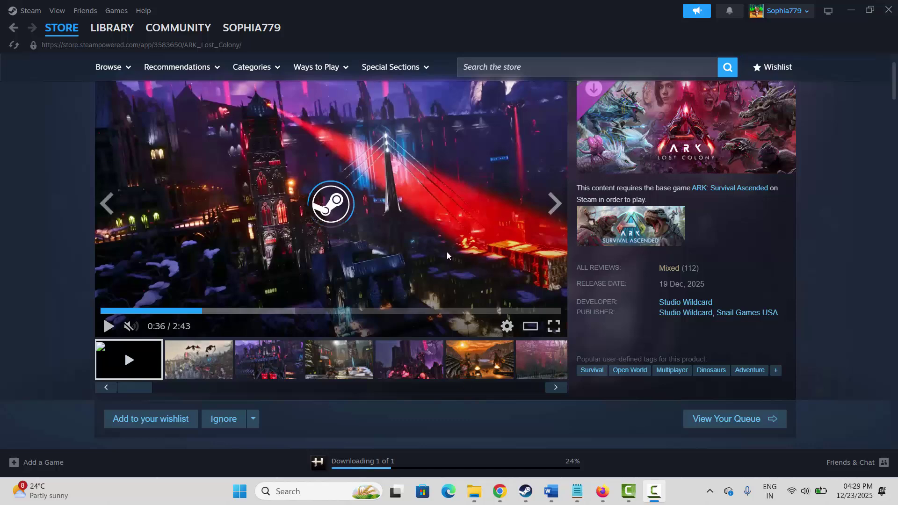
# - Preview the second and third ARK: Lost Colony screenshots, then scroll down to Buy With Required DLC
pyautogui.scroll(2, 407, 289)
pyautogui.click(251, 311)
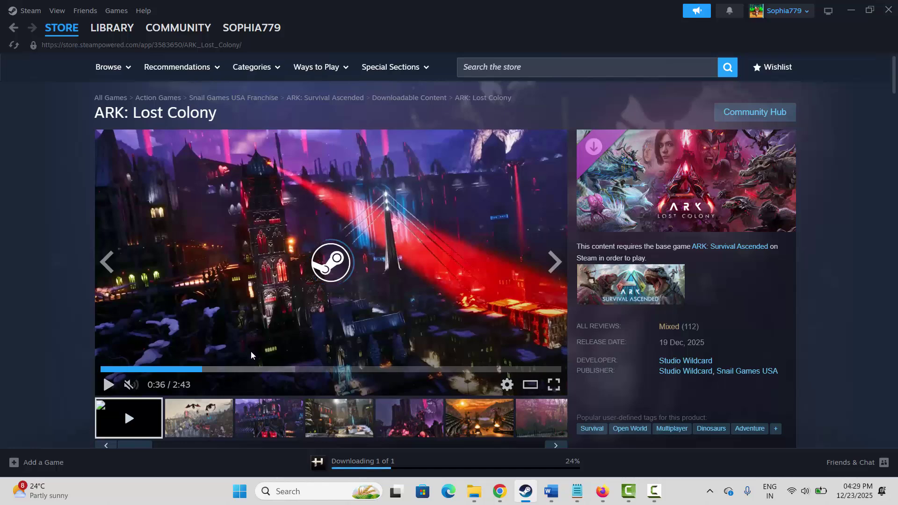
pyautogui.click(216, 423)
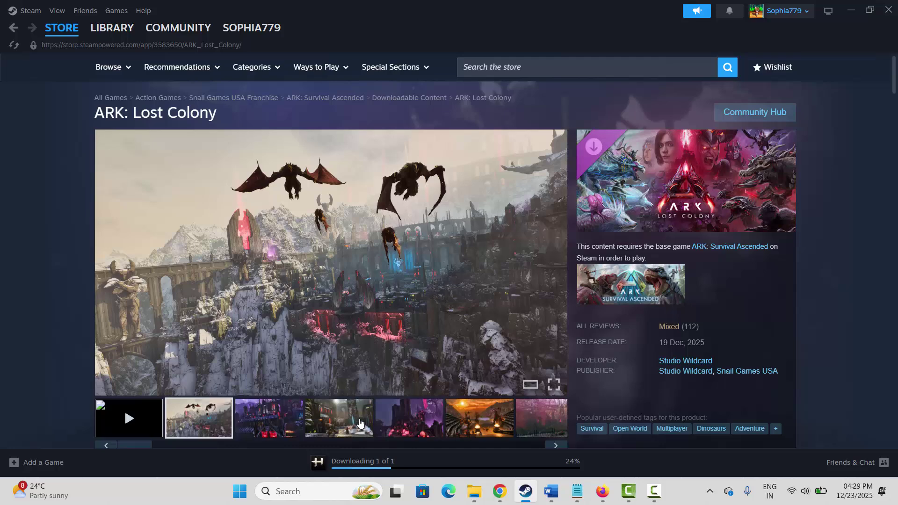
pyautogui.click(264, 423)
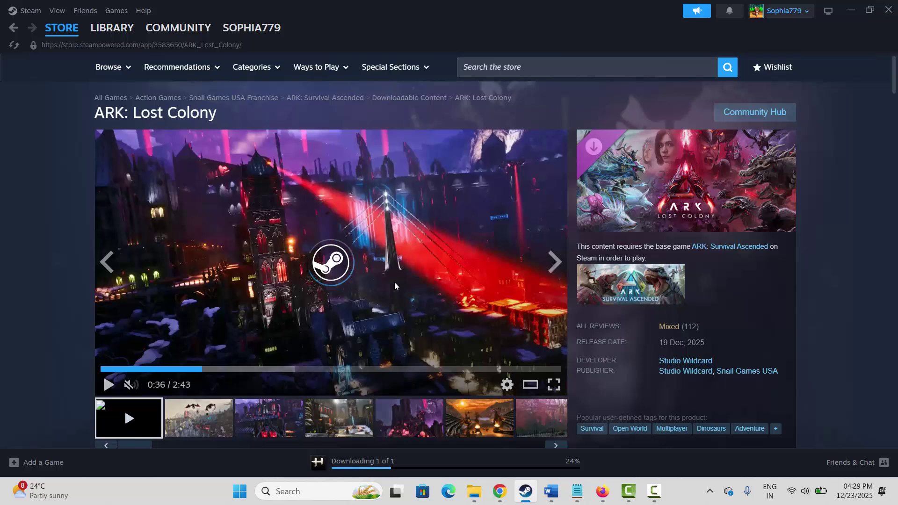
pyautogui.scroll(-2, 870, 310)
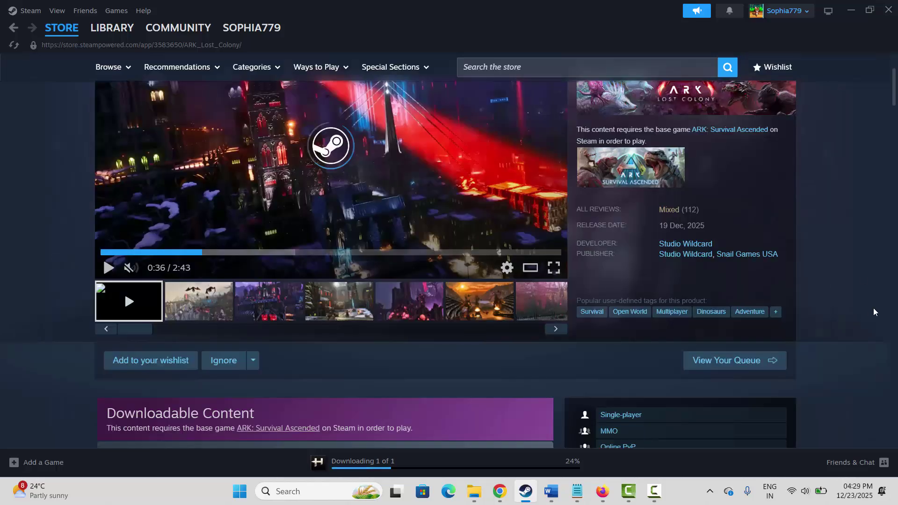
pyautogui.scroll(-3, 874, 310)
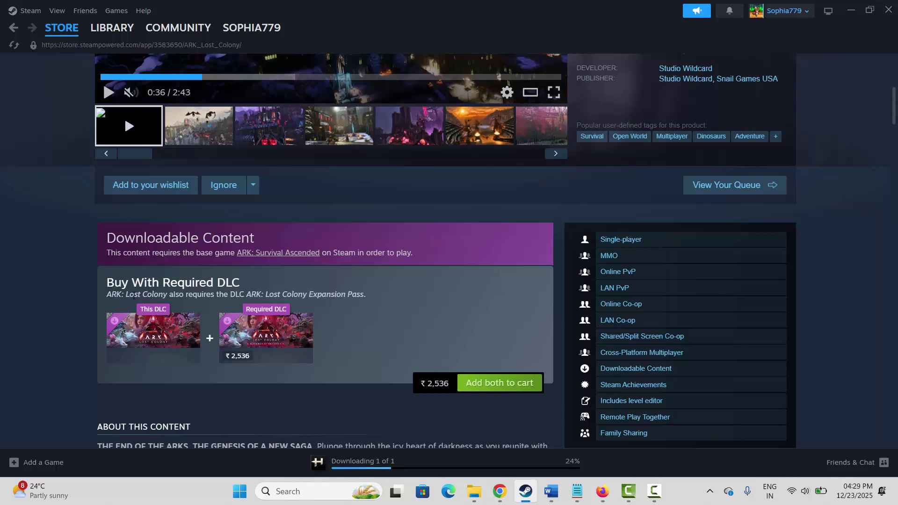
# - Highlight the DLC requirement note, then the minimum system requirements further down, and clear the highlight
pyautogui.moveTo(112, 295); pyautogui.dragTo(244, 298)
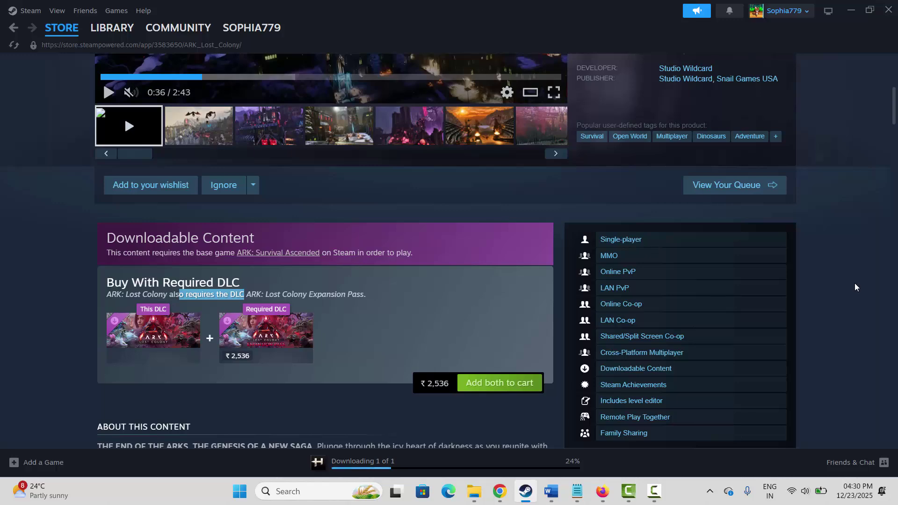
pyautogui.scroll(-15, 859, 289)
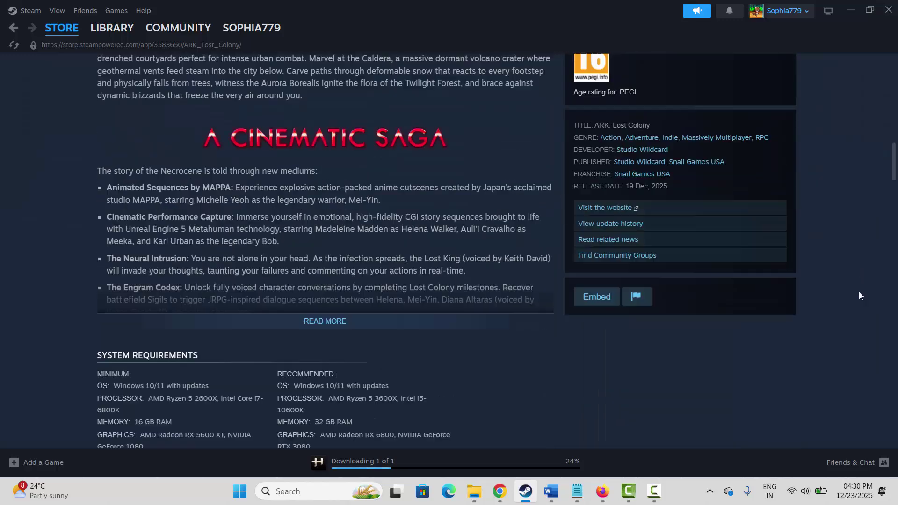
pyautogui.scroll(-5, 858, 291)
pyautogui.scroll(1, 324, 265)
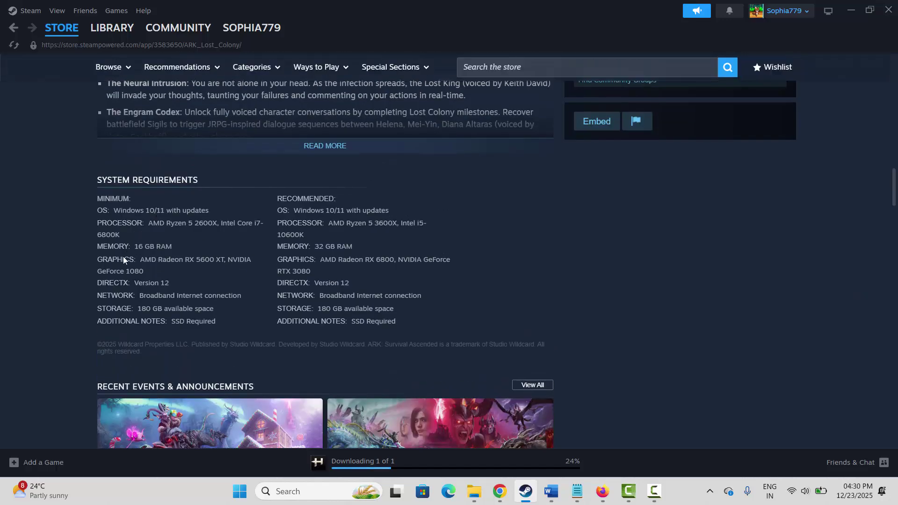
pyautogui.moveTo(118, 247); pyautogui.dragTo(179, 309)
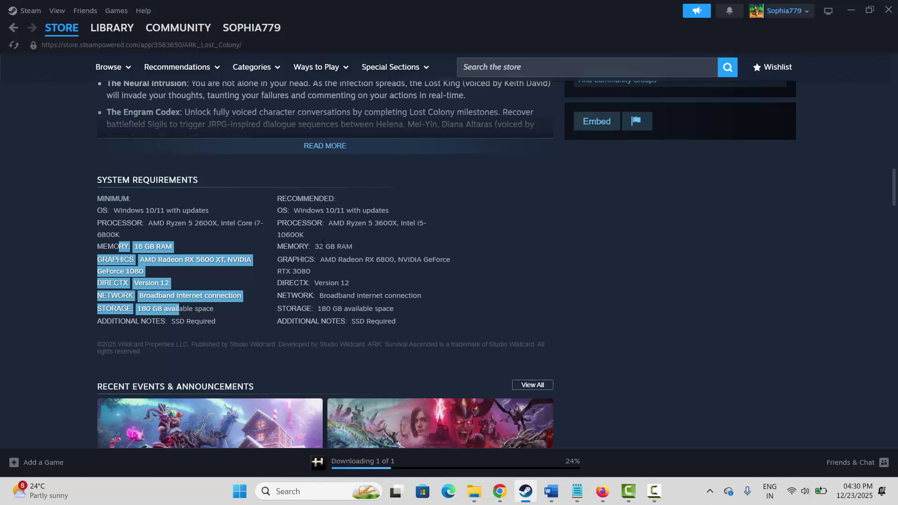
pyautogui.click(566, 266)
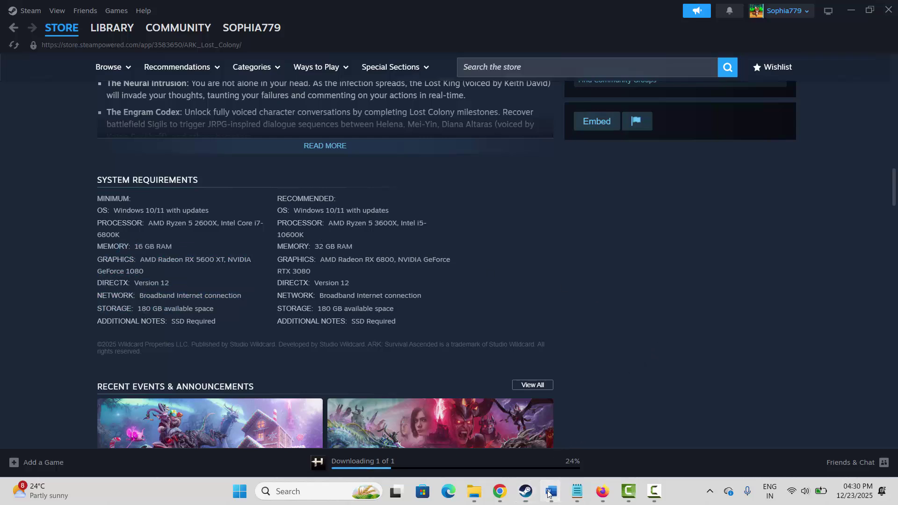
pyautogui.moveTo(551, 490)
pyautogui.click(468, 411)
pyautogui.click(215, 176)
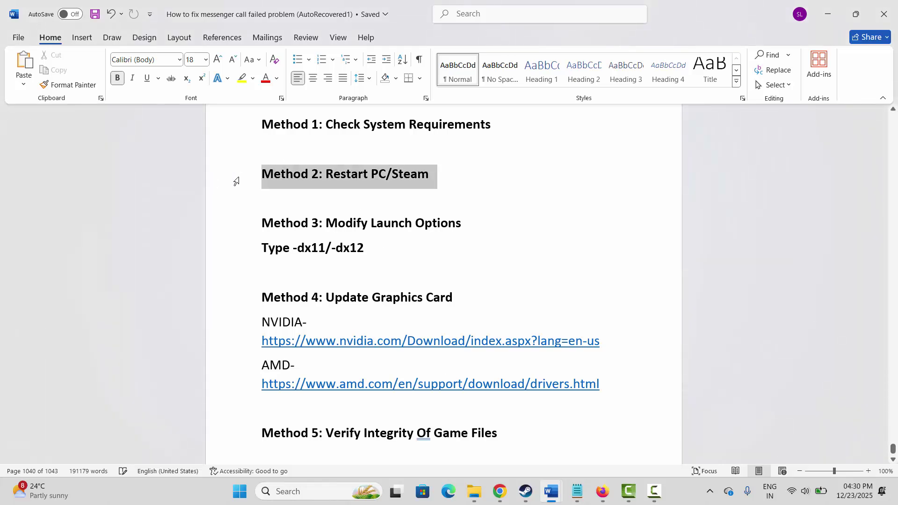
pyautogui.click(240, 491)
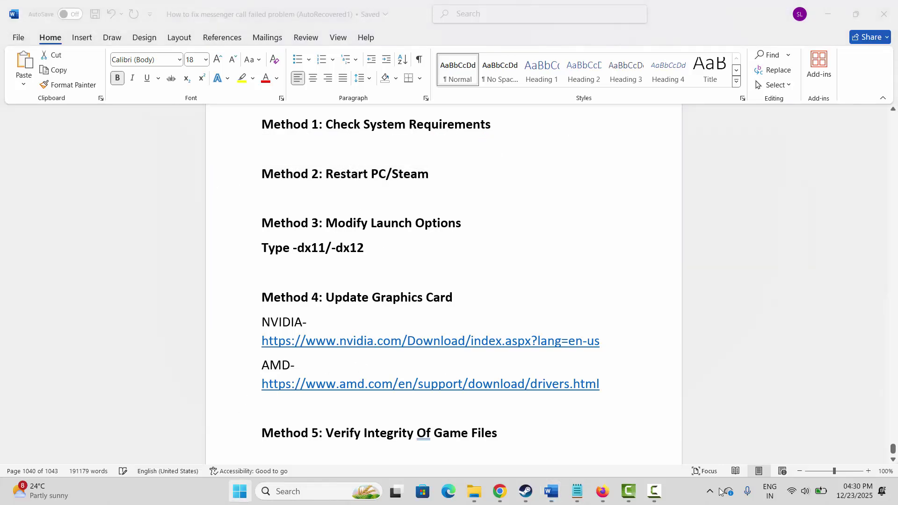
pyautogui.click(525, 491)
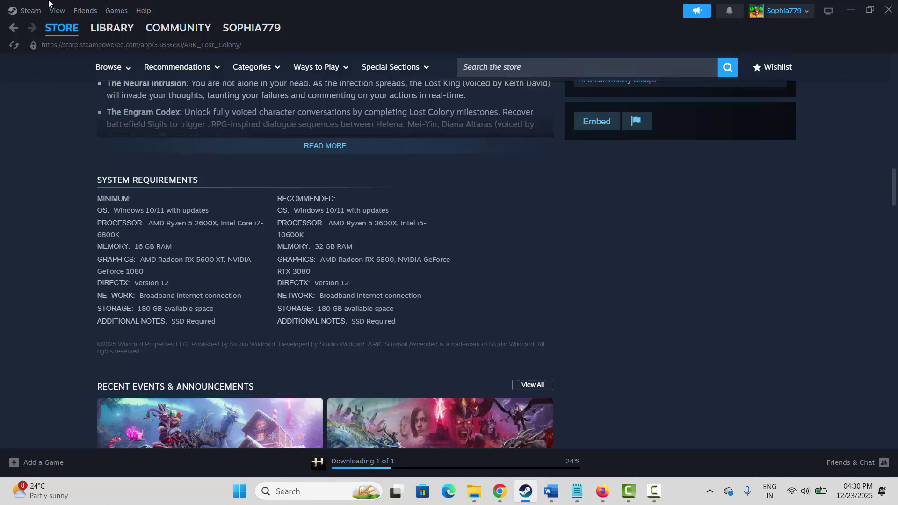
pyautogui.click(25, 10)
pyautogui.click(68, 260)
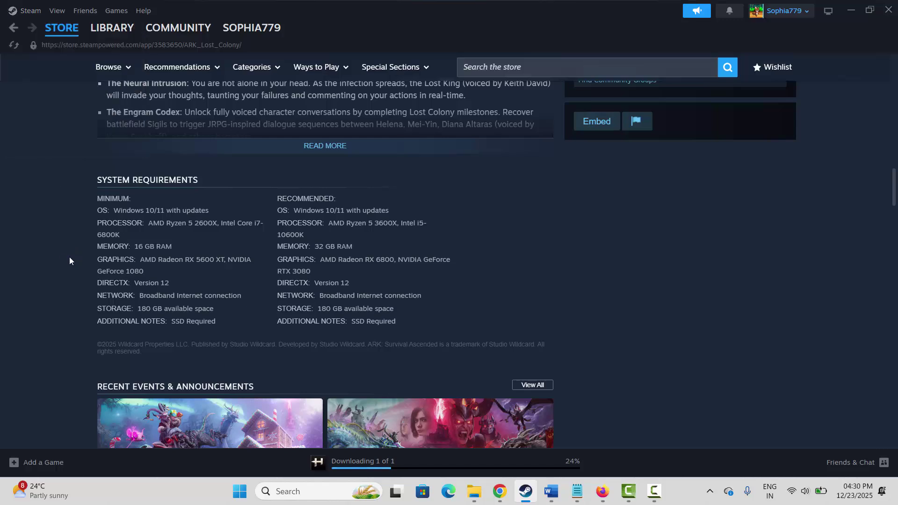
pyautogui.click(234, 495)
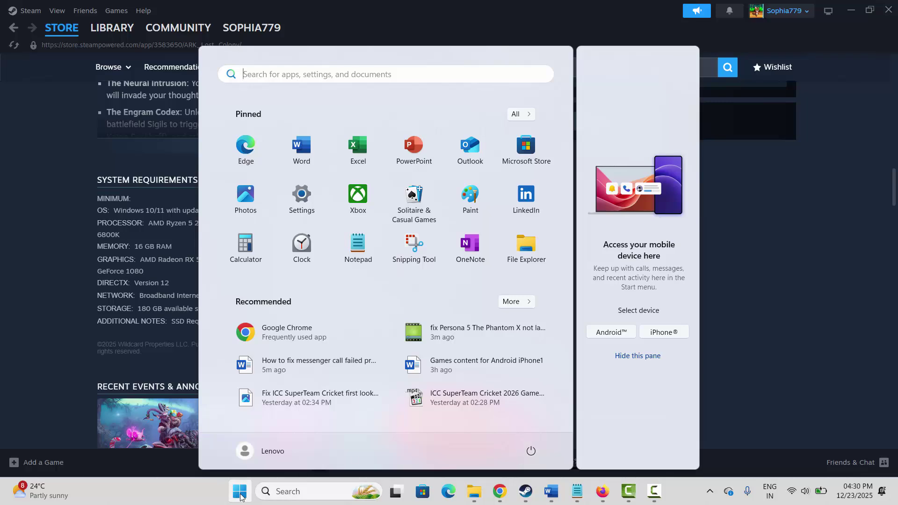
pyautogui.click(526, 463)
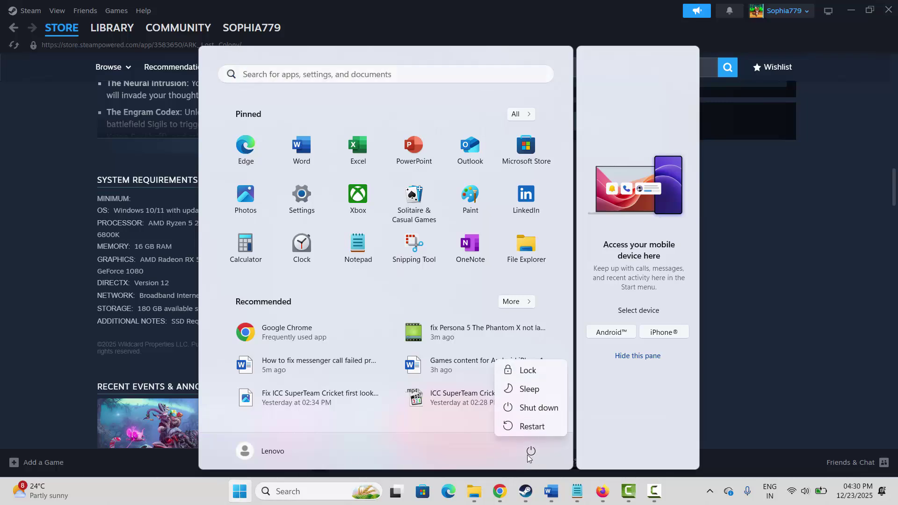
pyautogui.click(728, 338)
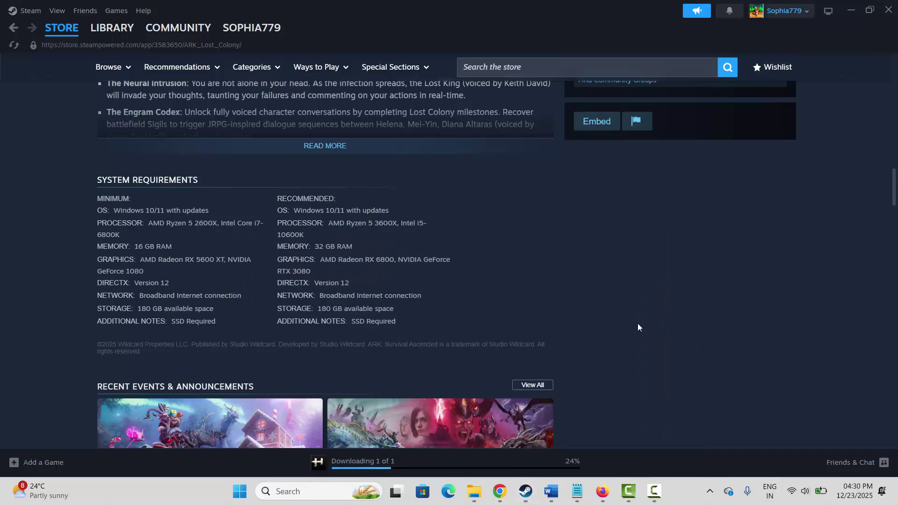
# - Select the Method 3: Modify Launch Options heading in the Word troubleshooting guide
pyautogui.scroll(5, 490, 285)
pyautogui.moveTo(555, 492)
pyautogui.click(486, 438)
pyautogui.click(251, 232)
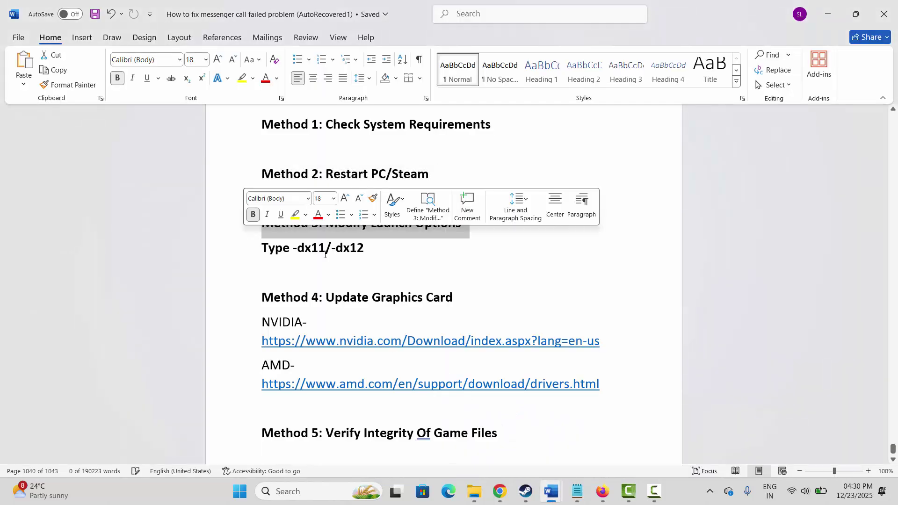
pyautogui.click(449, 269)
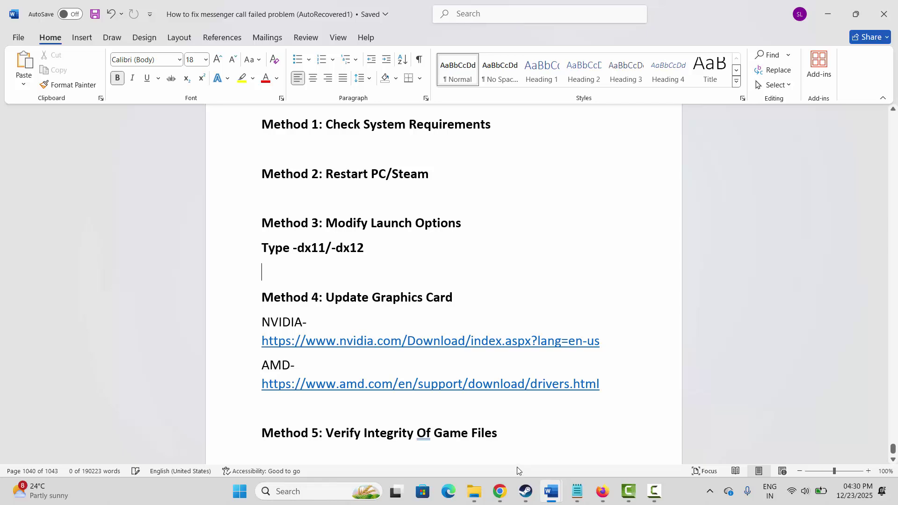
# - Try a '-dx' launch option in ARK: Survival Evolved's Steam properties, then close them
pyautogui.click(525, 491)
pyautogui.click(112, 28)
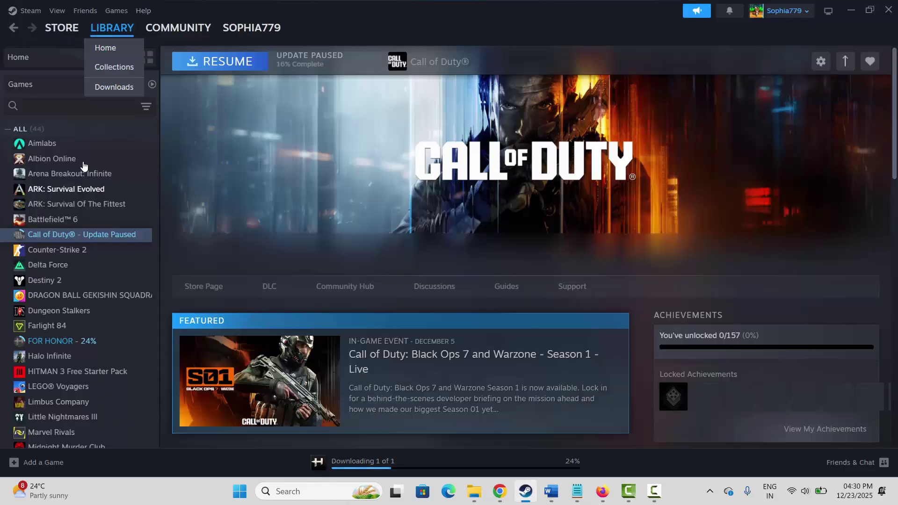
pyautogui.click(70, 189)
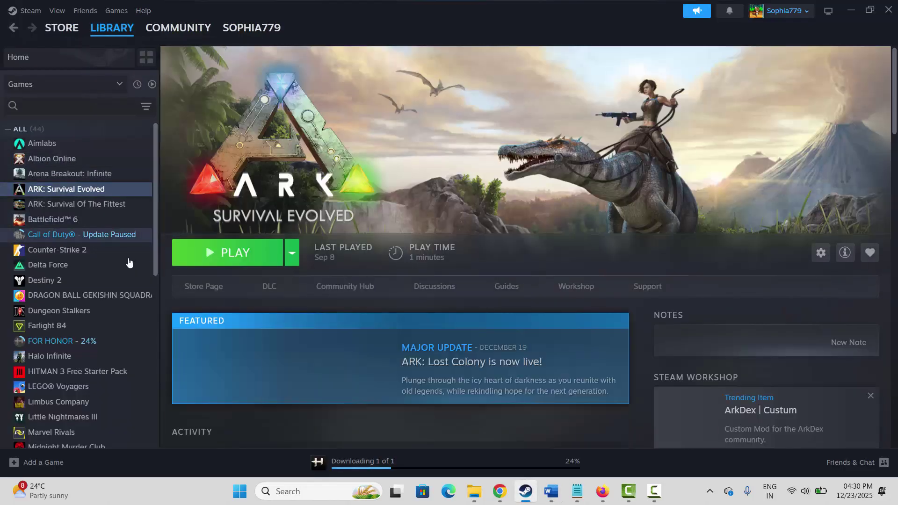
pyautogui.rightClick(77, 194)
pyautogui.click(108, 280)
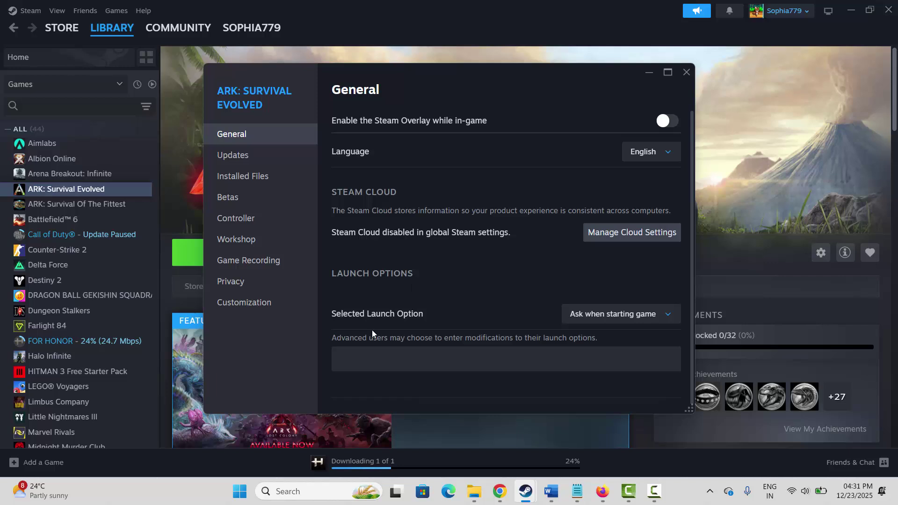
pyautogui.click(356, 352)
pyautogui.write('-dx')
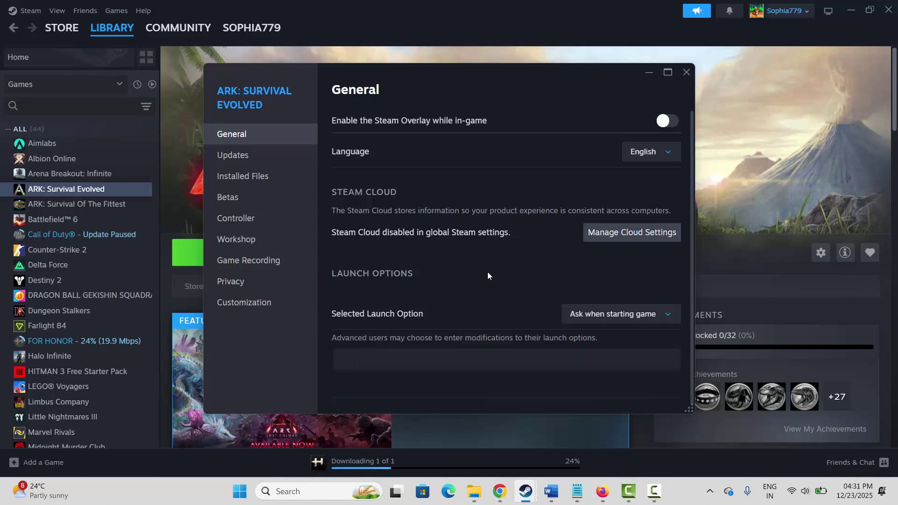
pyautogui.click(687, 73)
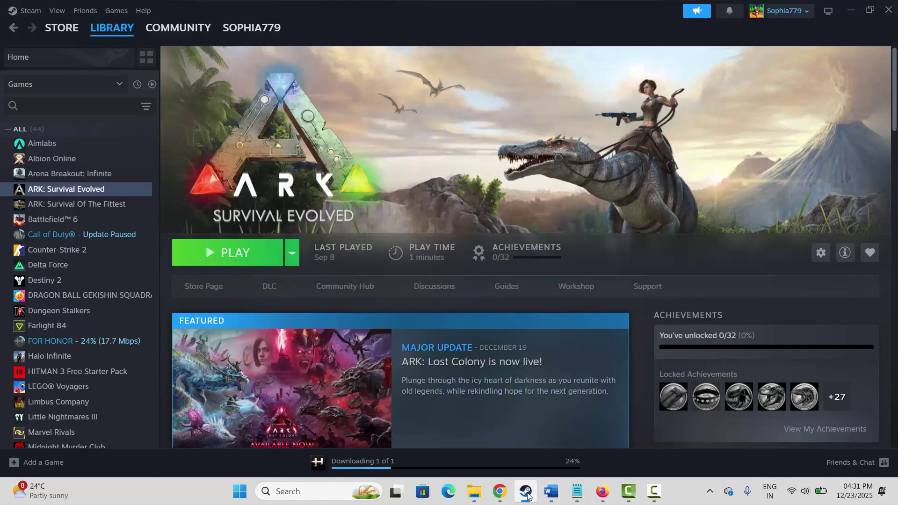
# - Following Method 4, search automatically for an updated Intel(R) UHD Graphics driver in Device Manager
pyautogui.click(527, 495)
pyautogui.click(224, 302)
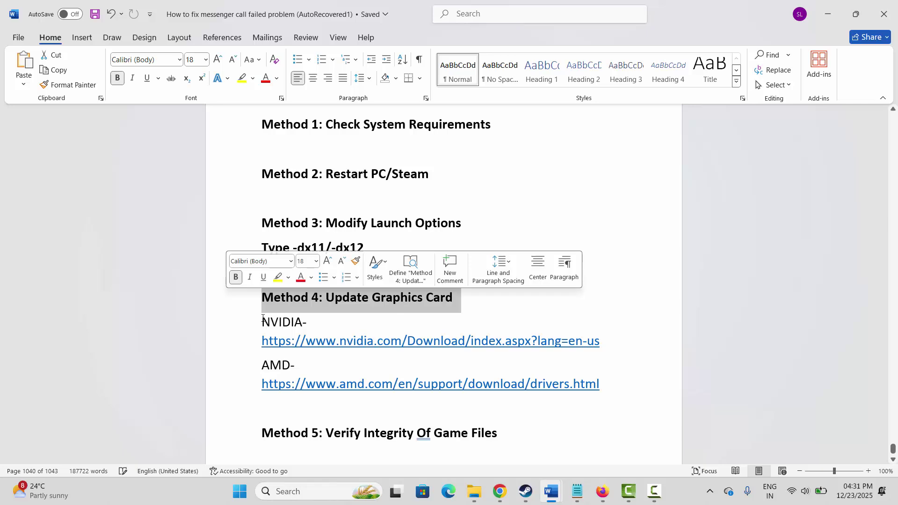
pyautogui.click(304, 492)
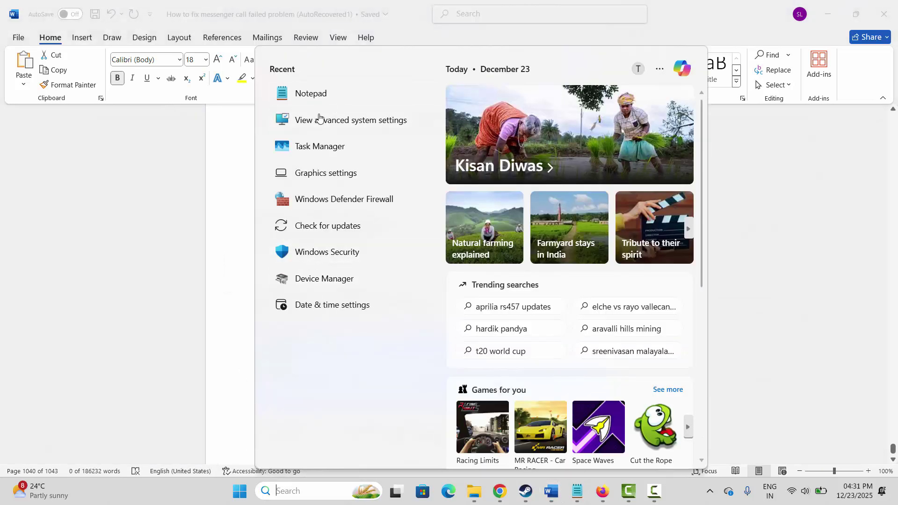
pyautogui.click(327, 279)
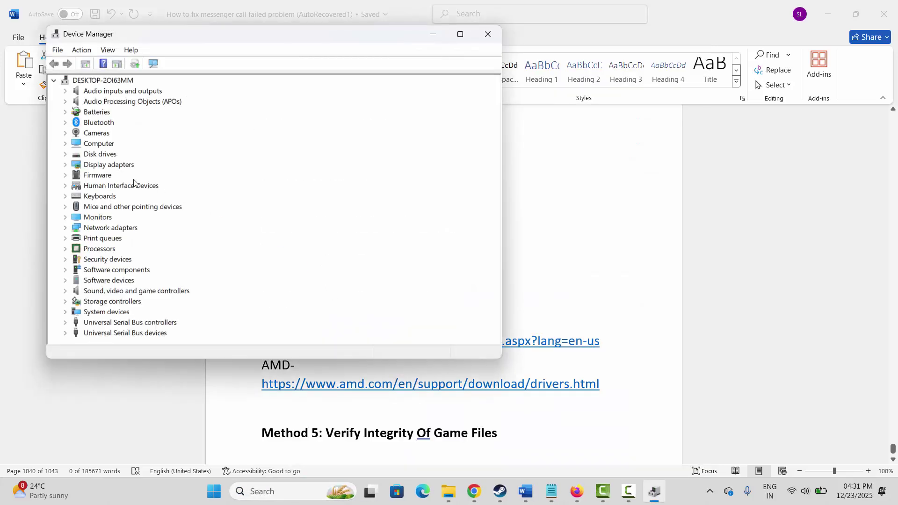
pyautogui.click(65, 165)
pyautogui.click(138, 178)
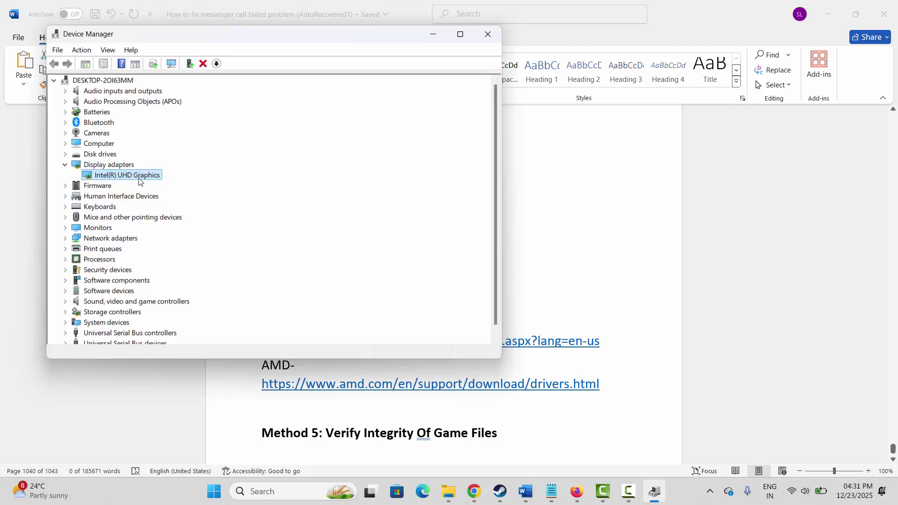
pyautogui.rightClick(139, 180)
pyautogui.click(182, 187)
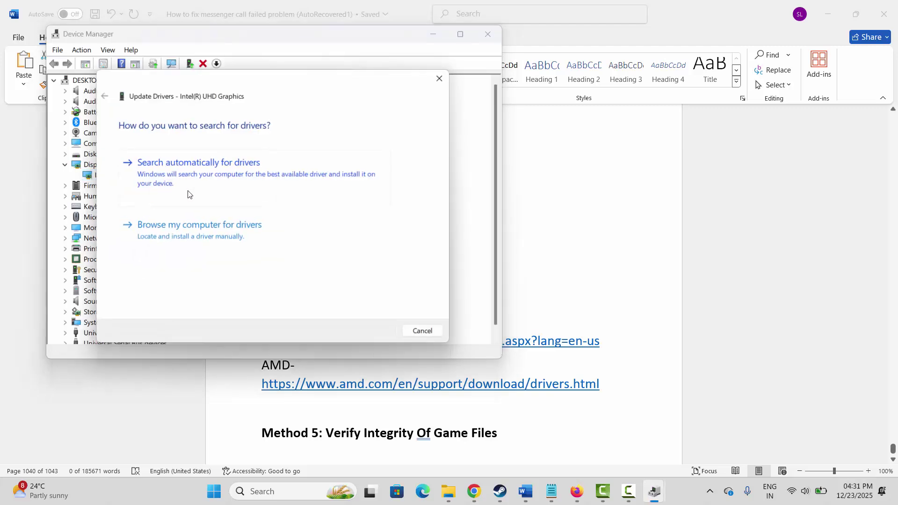
pyautogui.click(257, 180)
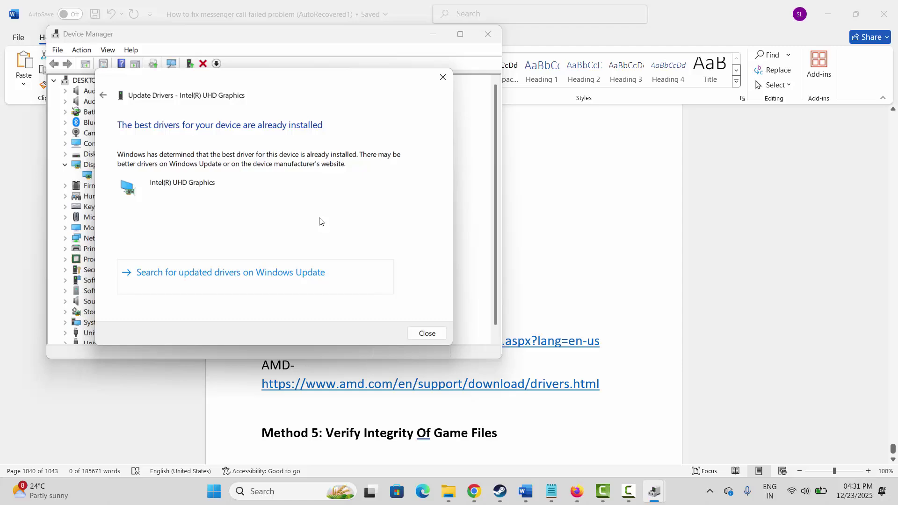
# - Dismiss the best-driver-installed result, close Device Manager, and highlight the NVIDIA and AMD lines
pyautogui.click(442, 77)
pyautogui.click(488, 34)
pyautogui.moveTo(279, 327); pyautogui.dragTo(294, 329)
pyautogui.moveTo(271, 365); pyautogui.dragTo(288, 365)
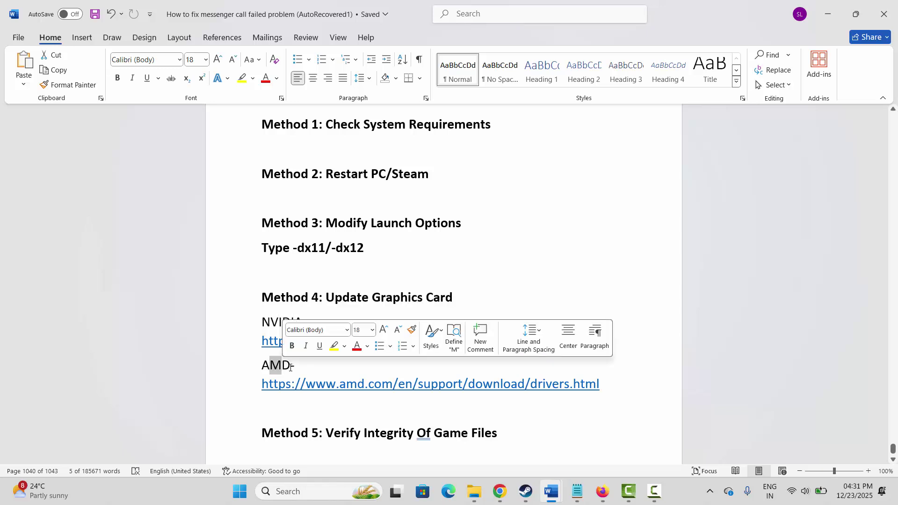
# - Move to Method 5, then view ARK: Survival Evolved's Installed Files properties with the verify-integrity option
pyautogui.click(217, 323)
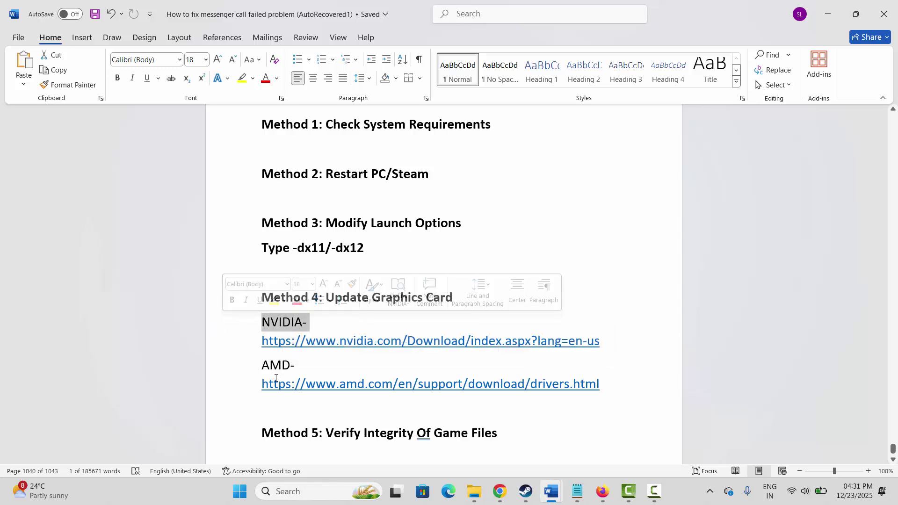
pyautogui.scroll(-2, 281, 369)
pyautogui.click(250, 376)
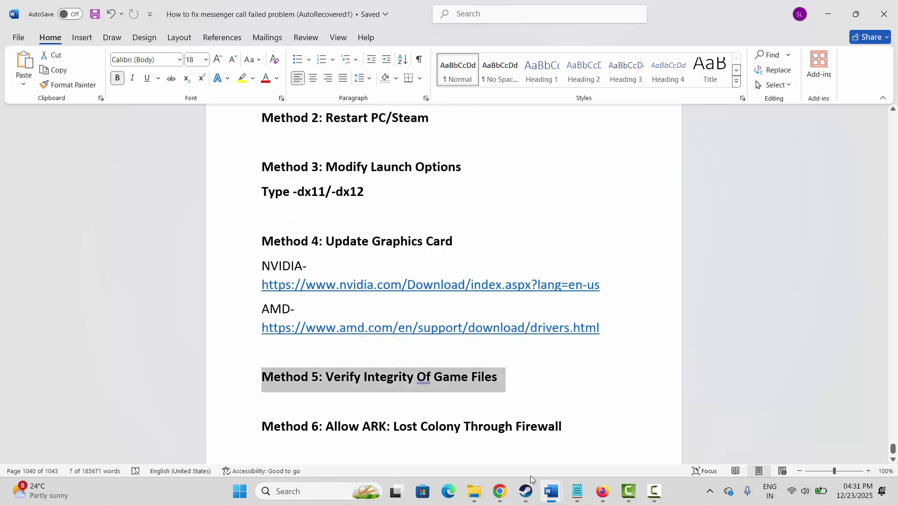
pyautogui.click(525, 491)
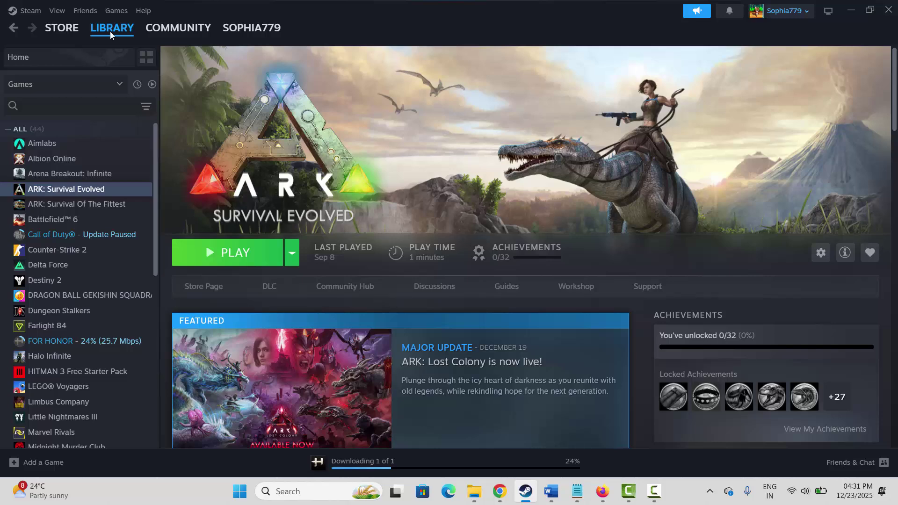
pyautogui.rightClick(68, 189)
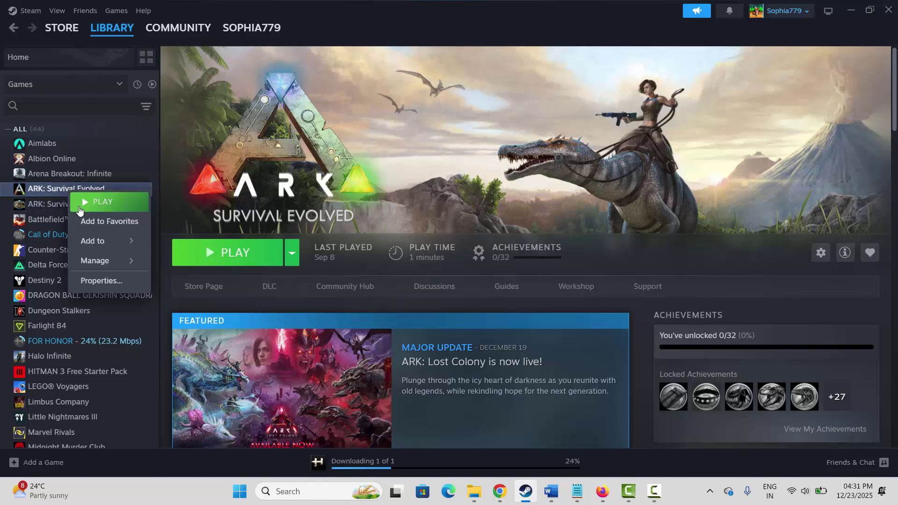
pyautogui.click(102, 280)
pyautogui.click(252, 183)
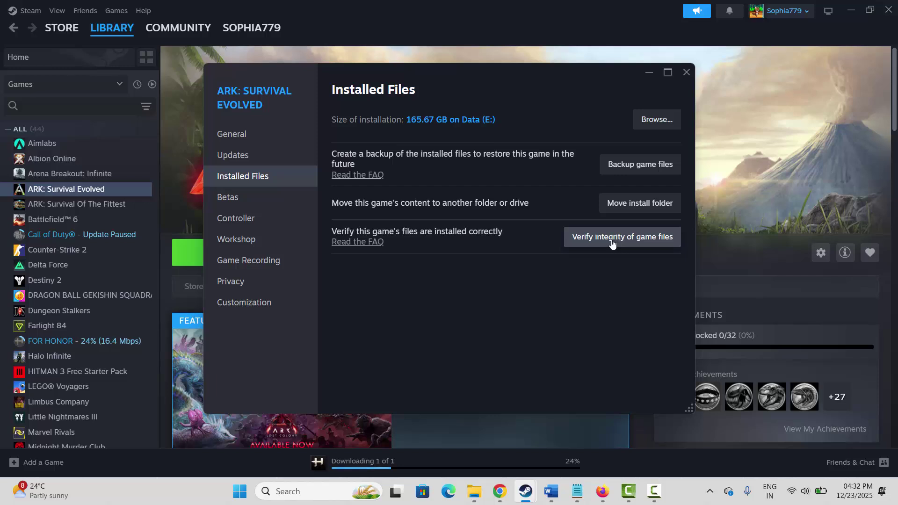
# - Close the Steam properties, select the Method 6 firewall heading in Word, and launch Windows Security
pyautogui.click(687, 73)
pyautogui.click(550, 491)
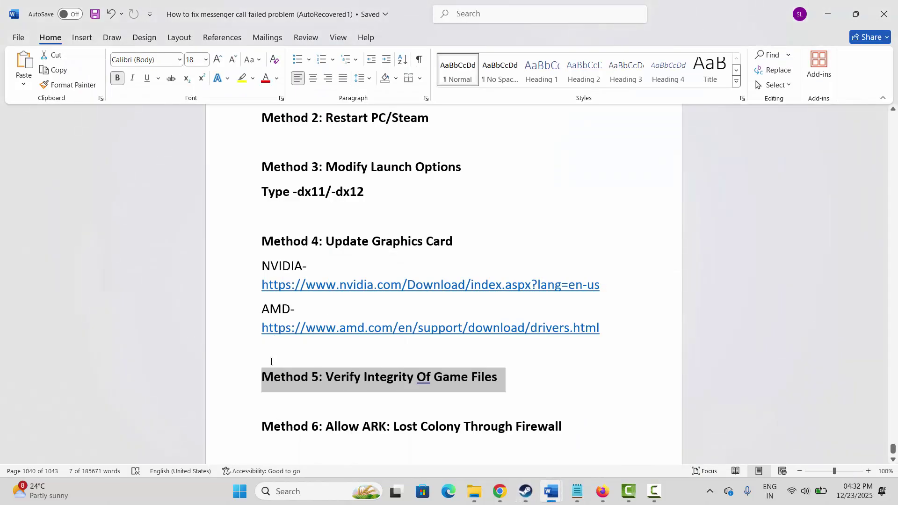
pyautogui.click(237, 431)
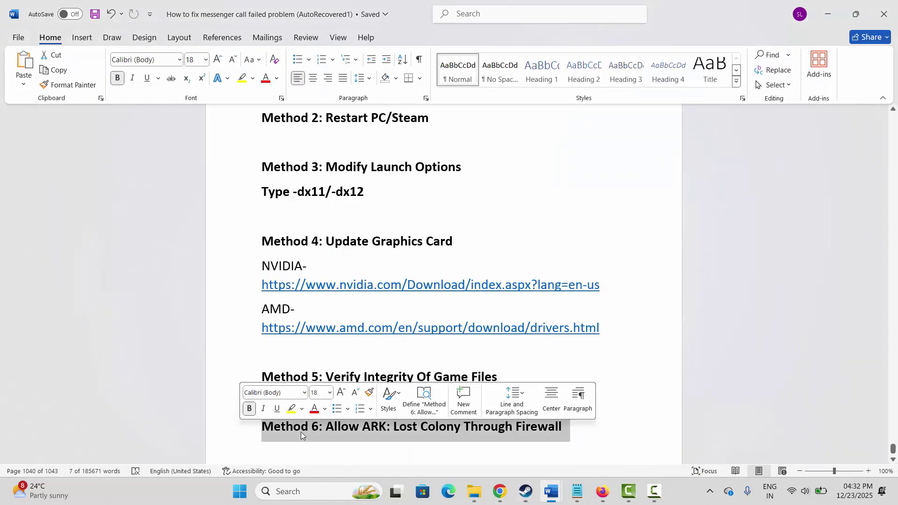
pyautogui.click(291, 491)
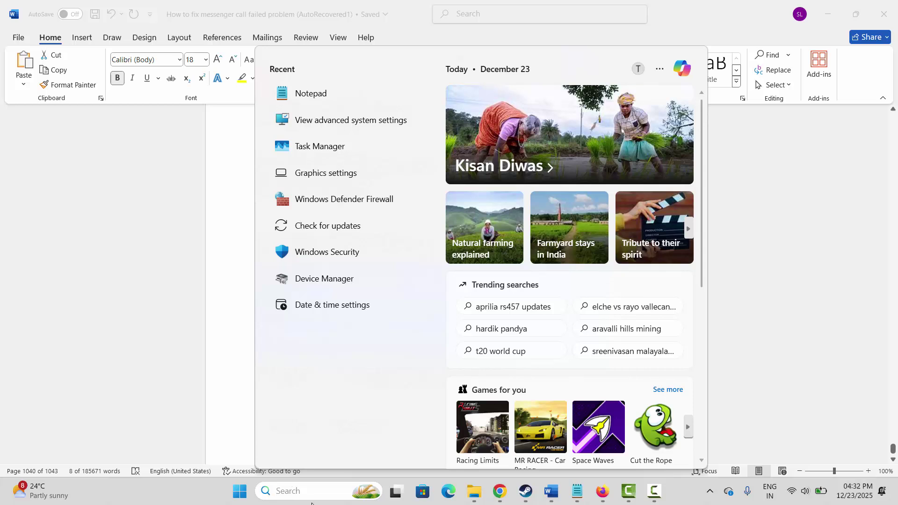
pyautogui.click(356, 257)
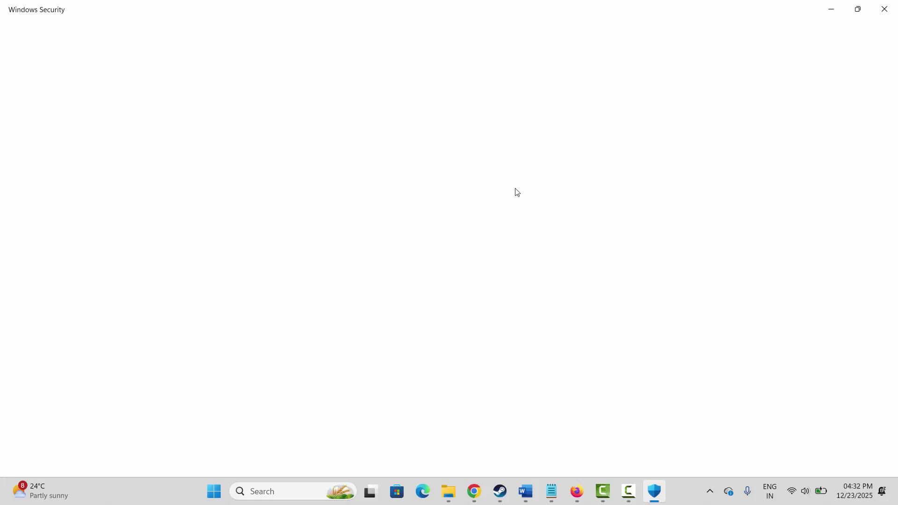
# - Unlock the firewall's allowed apps list and select the ARK: Survival Evolved entry
pyautogui.click(533, 193)
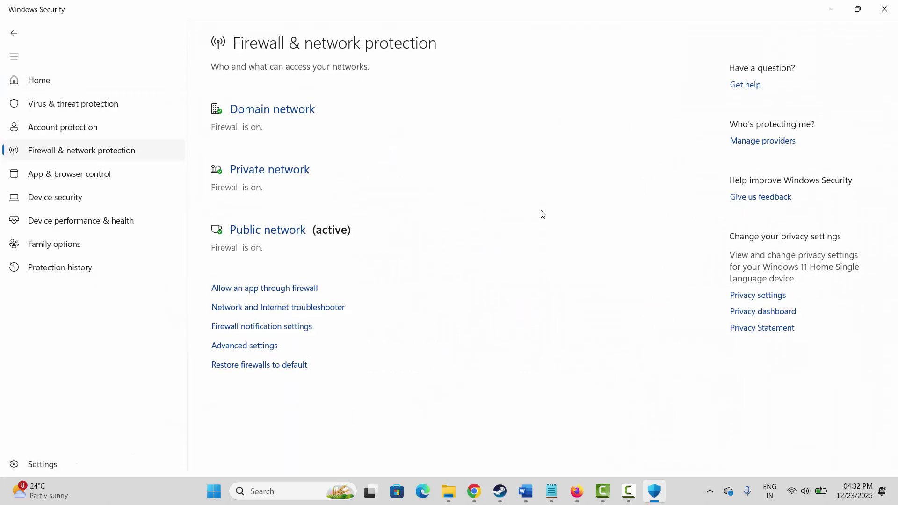
pyautogui.click(292, 293)
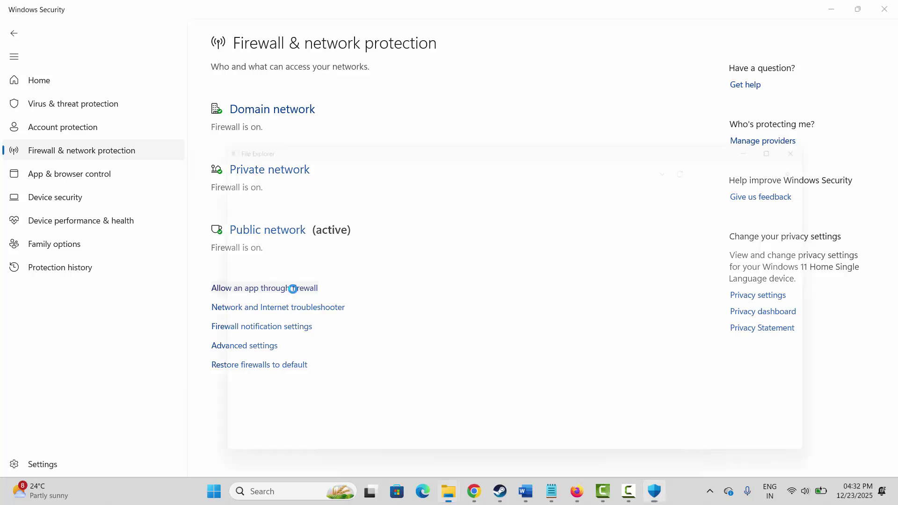
pyautogui.click(648, 222)
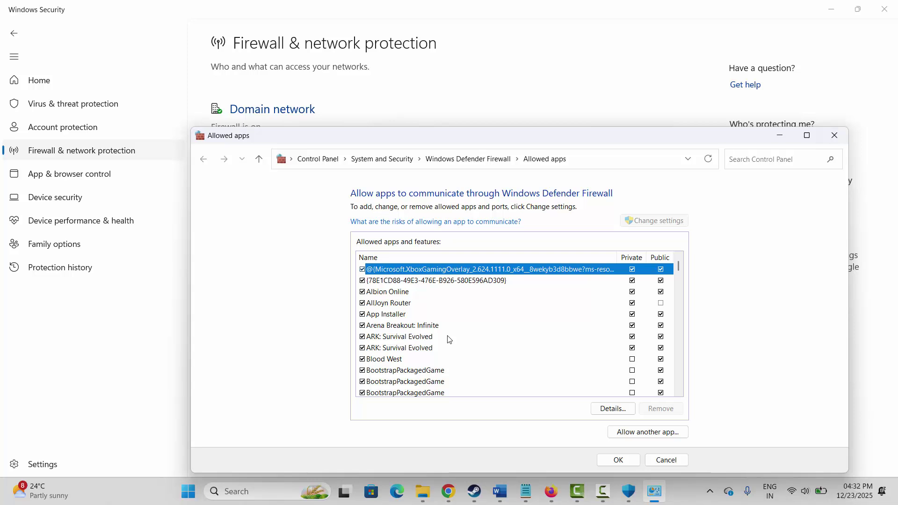
pyautogui.click(425, 341)
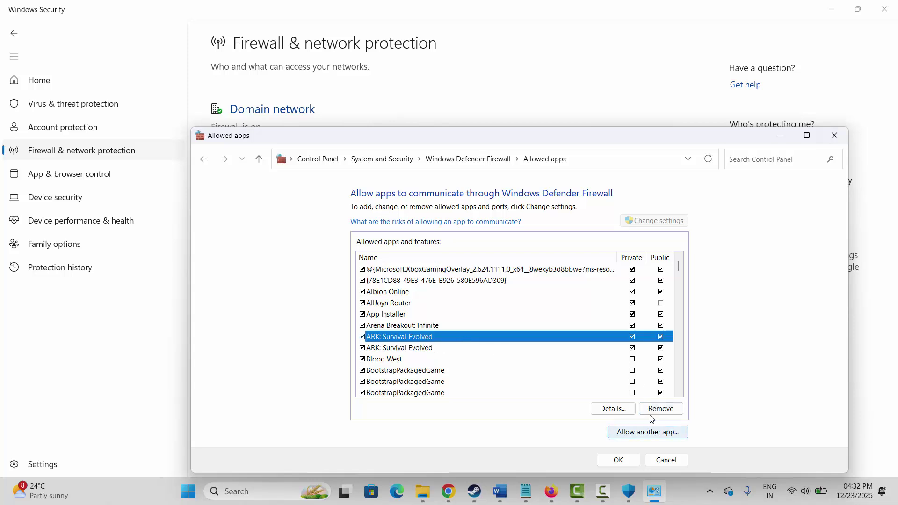
# - Cancel adding another app, reselect ARK: Survival Evolved, confirm with OK, and close Windows Security
pyautogui.click(654, 432)
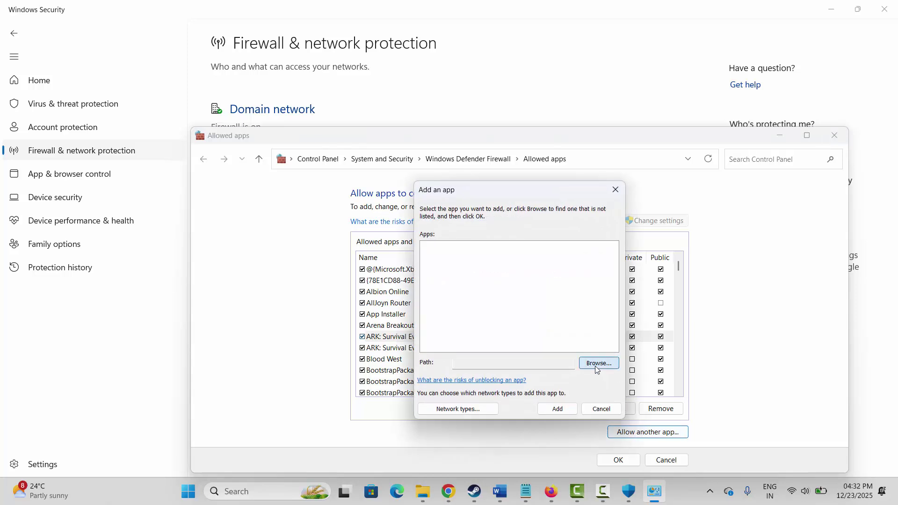
pyautogui.click(598, 363)
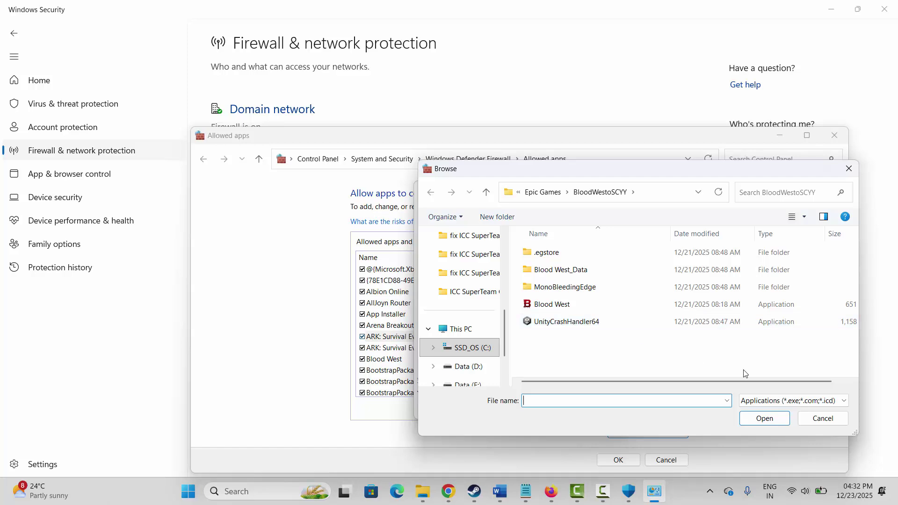
pyautogui.click(822, 418)
pyautogui.click(601, 461)
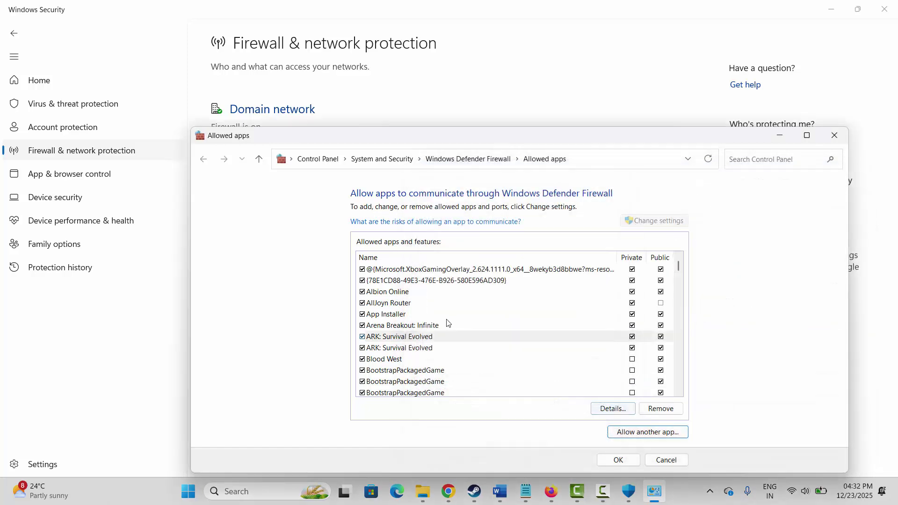
pyautogui.click(422, 339)
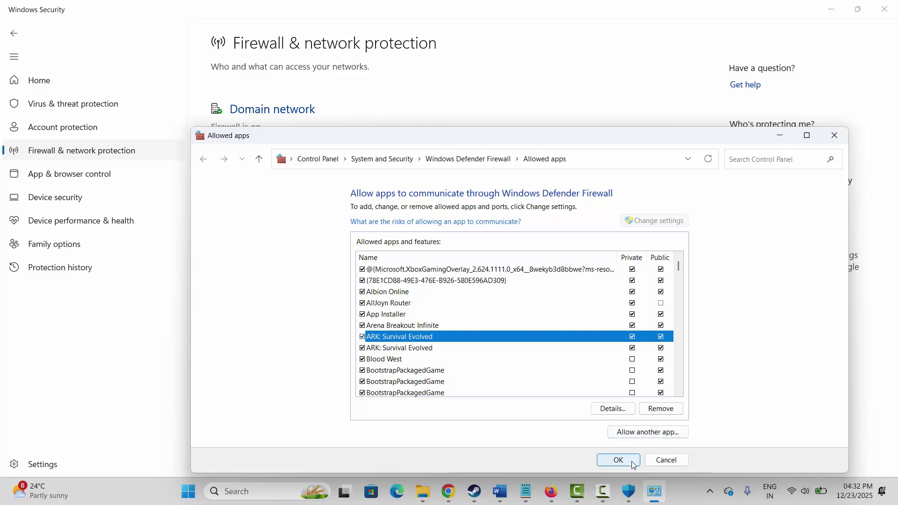
pyautogui.click(834, 135)
pyautogui.click(885, 9)
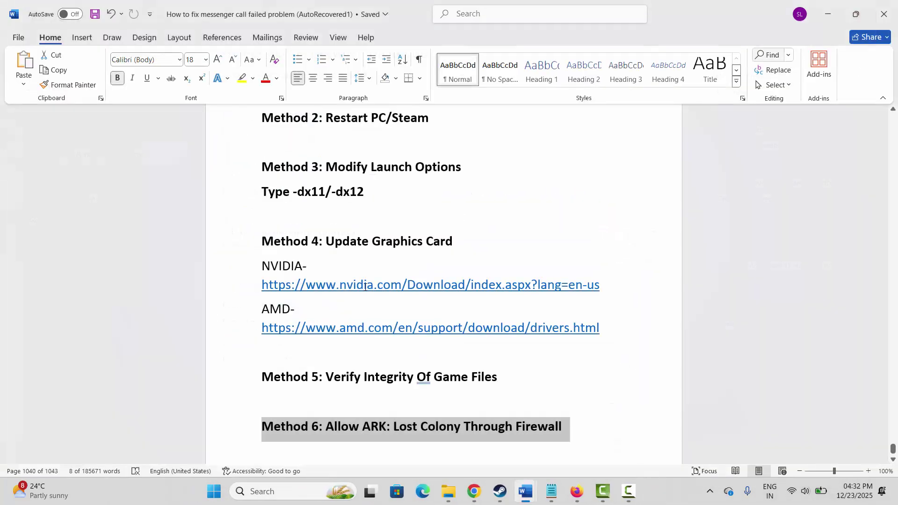
# - Open ARK: Survival Evolved's local files folder via Manage > Browse local files in Steam
pyautogui.scroll(-3, 304, 349)
pyautogui.click(393, 392)
pyautogui.click(525, 491)
pyautogui.rightClick(56, 193)
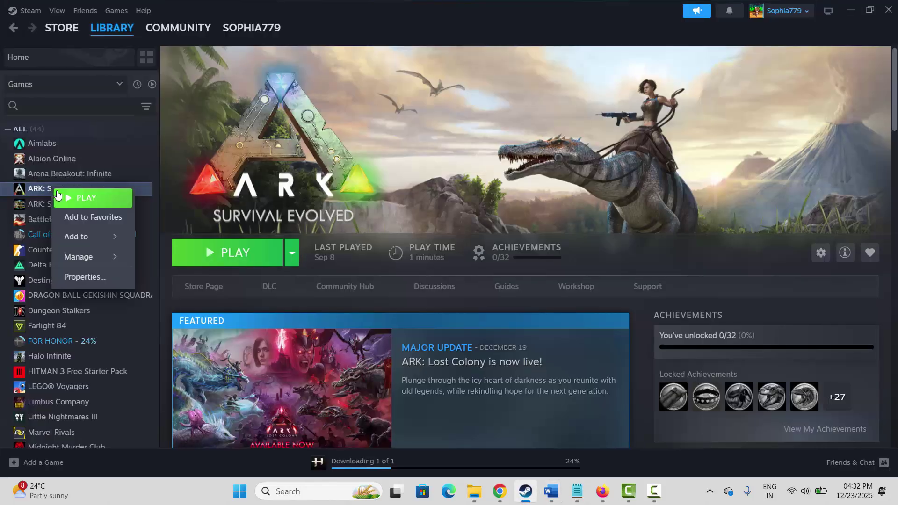
pyautogui.moveTo(77, 256)
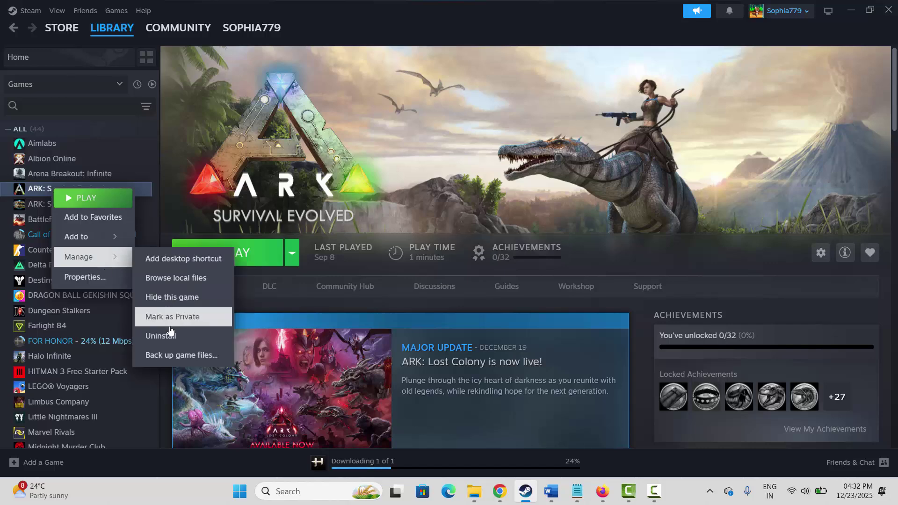
pyautogui.click(177, 279)
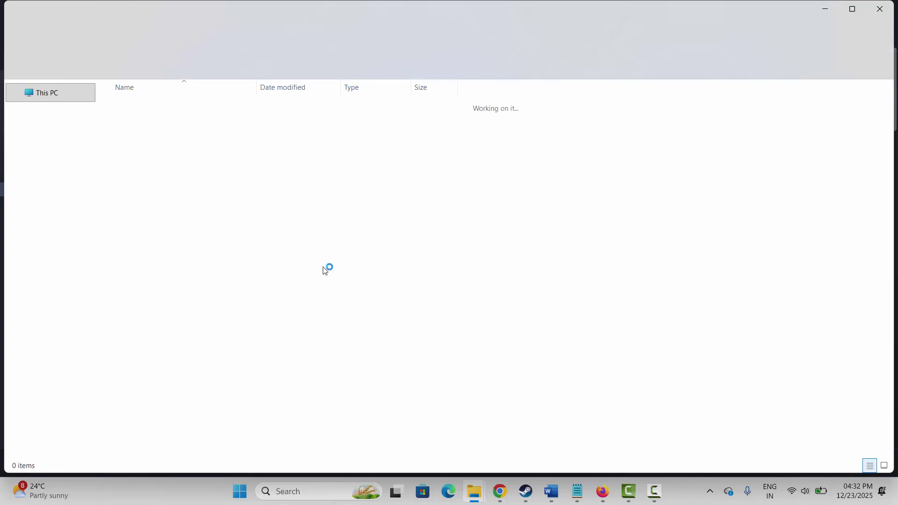
# - Navigate into ShooterGame\Binaries\Win64 and open ArkEGSLauncher's Properties
pyautogui.doubleClick(142, 124)
pyautogui.click(133, 107)
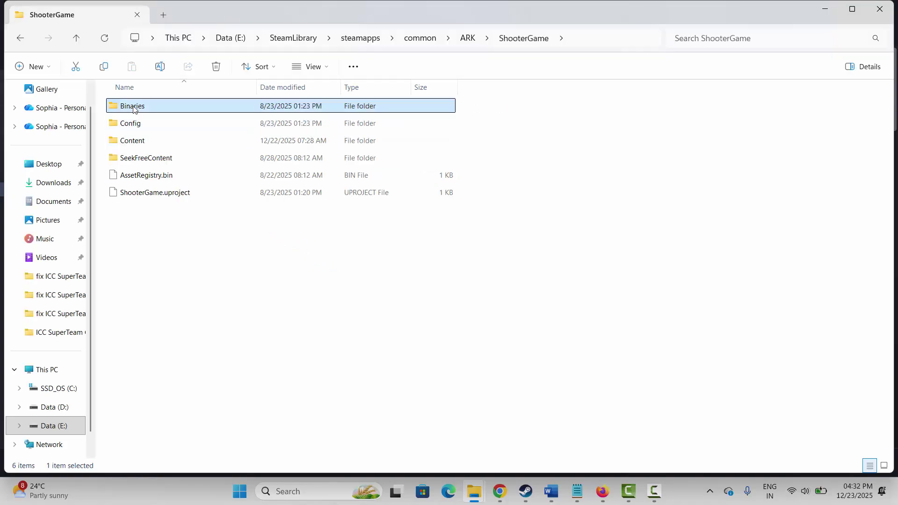
pyautogui.doubleClick(133, 106)
pyautogui.doubleClick(136, 105)
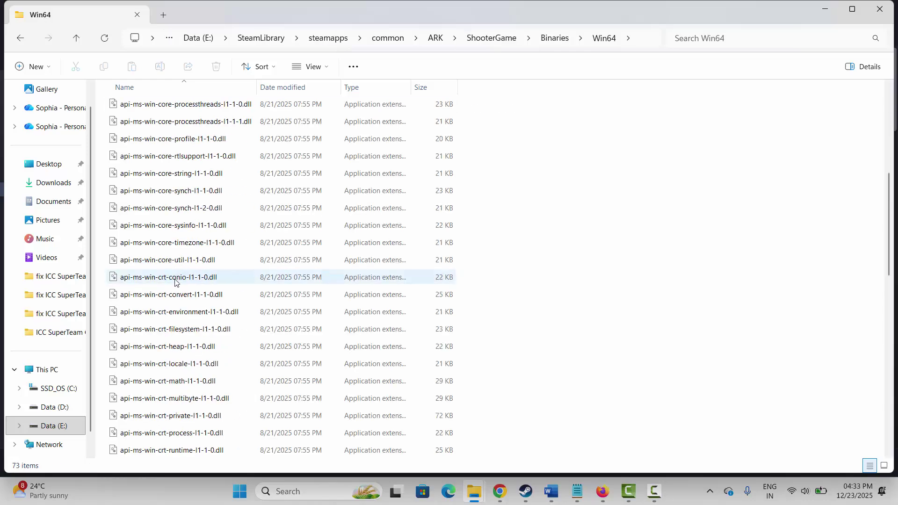
pyautogui.scroll(-10, 176, 280)
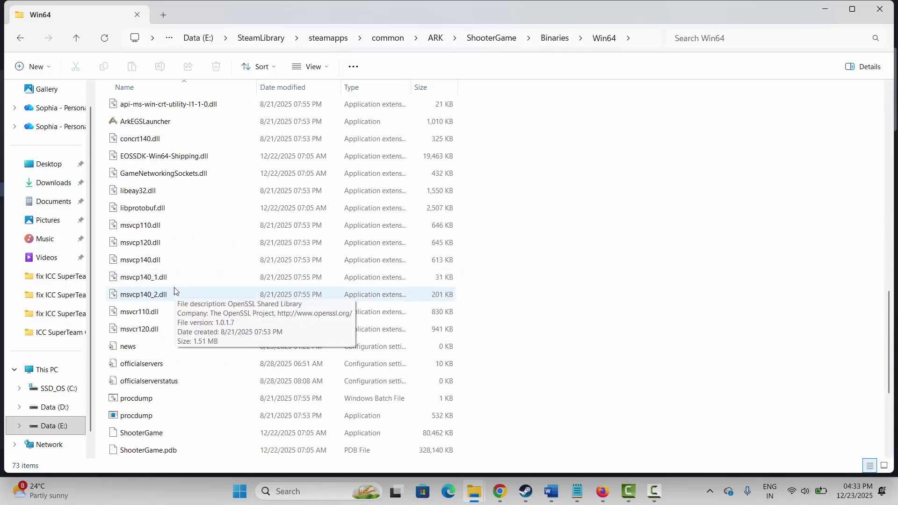
pyautogui.scroll(1, 173, 289)
pyautogui.click(139, 173)
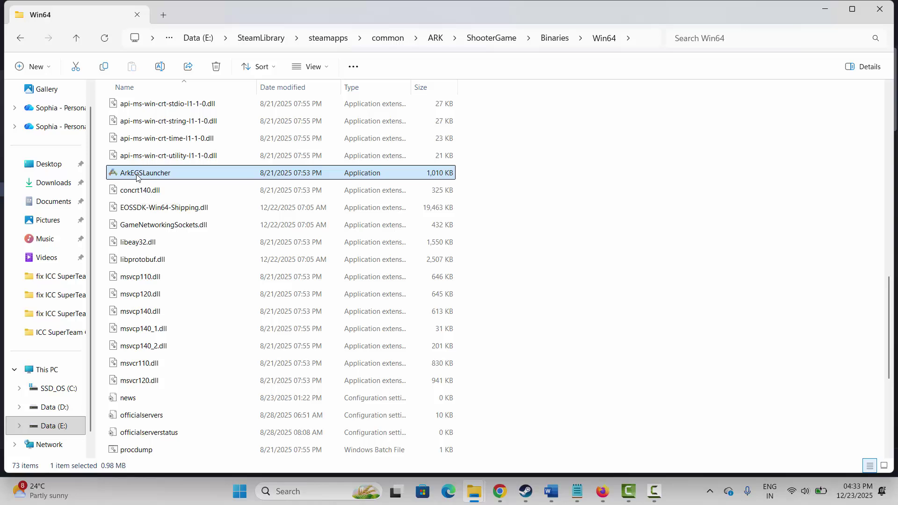
pyautogui.rightClick(138, 176)
pyautogui.click(187, 370)
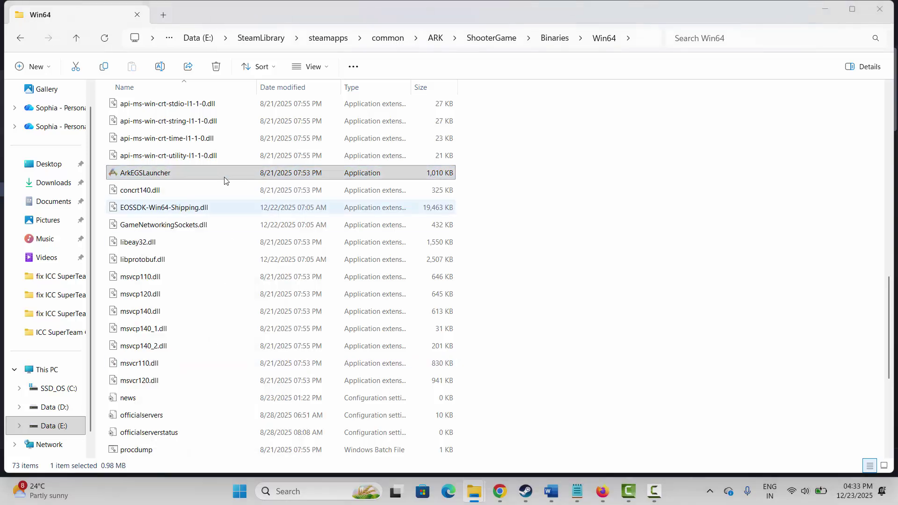
# - Try Run as administrator and Windows 8 compatibility mode on ArkEGSLauncher, then turn compatibility off and close
pyautogui.click(228, 186)
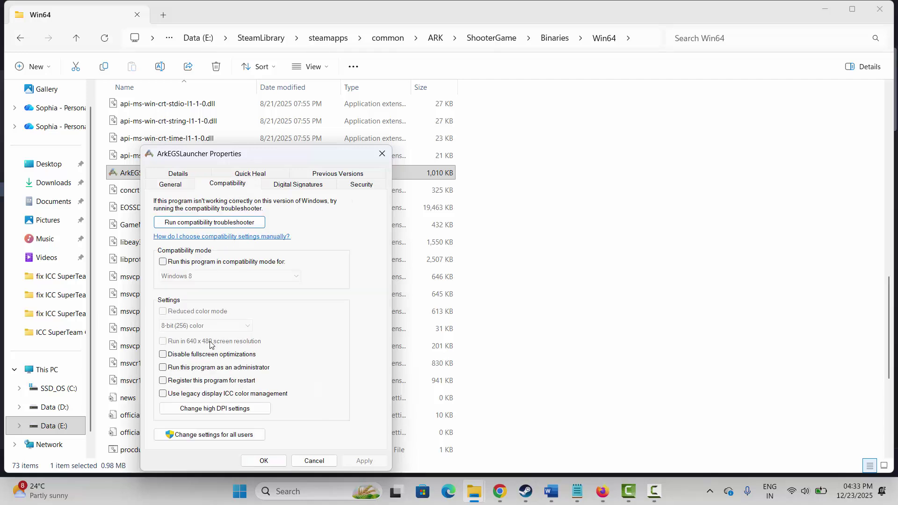
pyautogui.click(163, 368)
pyautogui.click(163, 265)
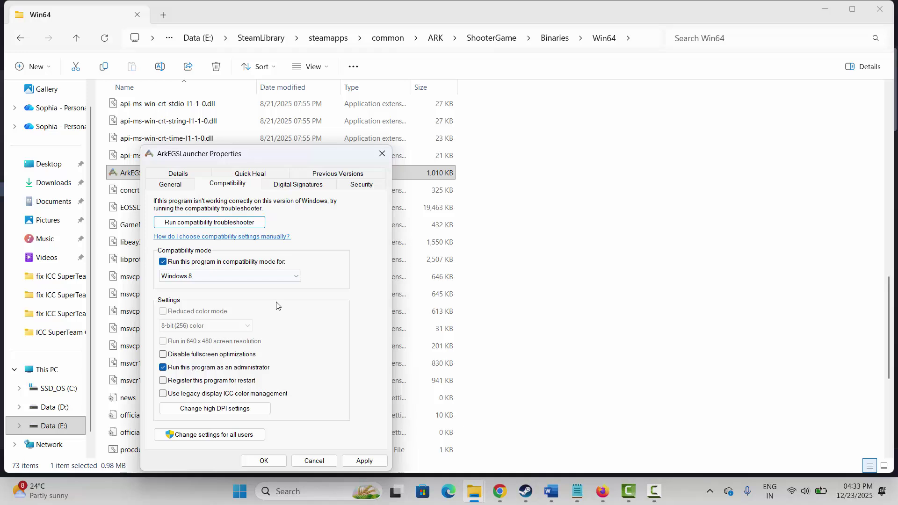
pyautogui.click(296, 277)
pyautogui.click(379, 356)
pyautogui.click(176, 263)
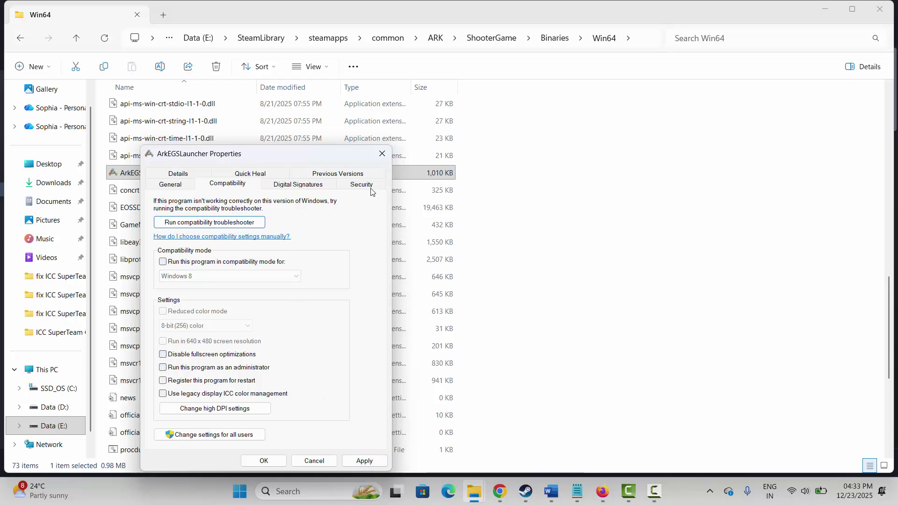
pyautogui.click(382, 154)
# - Close File Explorer and move to Method 8 in the Word troubleshooting guide
pyautogui.click(872, 18)
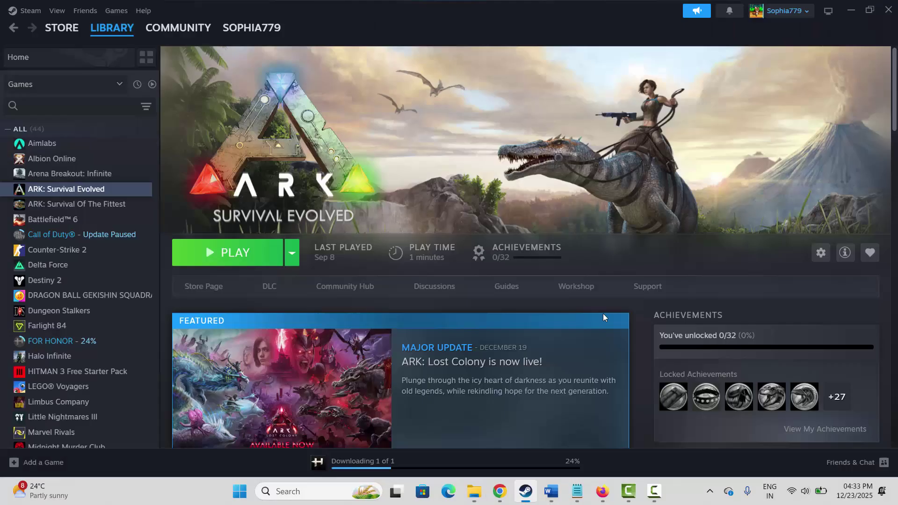
pyautogui.click(547, 492)
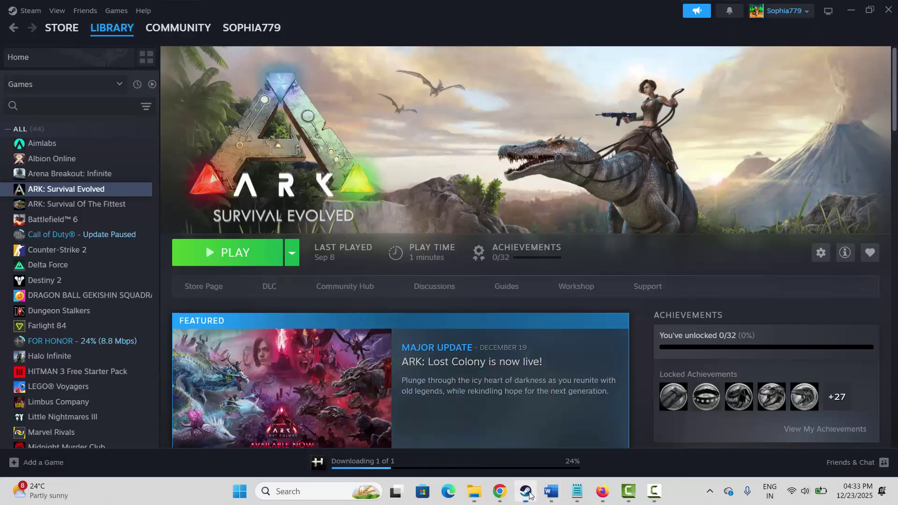
pyautogui.scroll(-1, 294, 360)
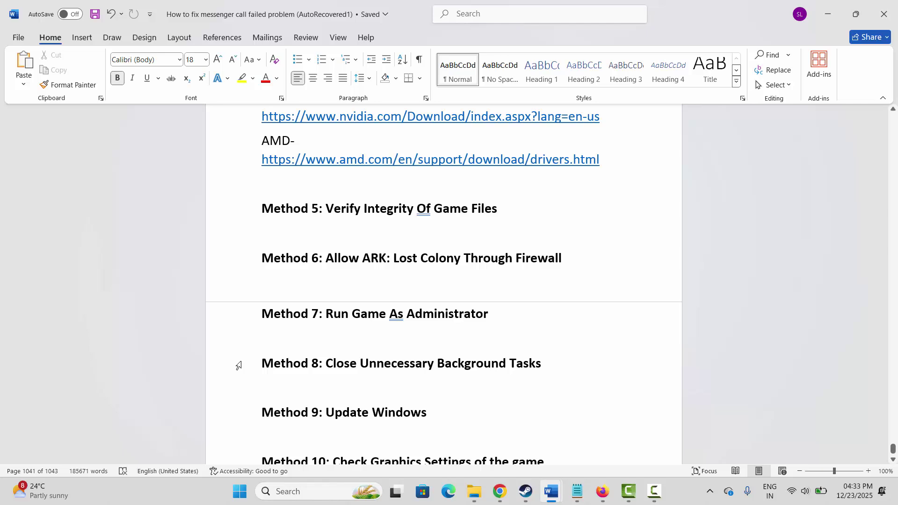
pyautogui.click(236, 365)
pyautogui.click(297, 492)
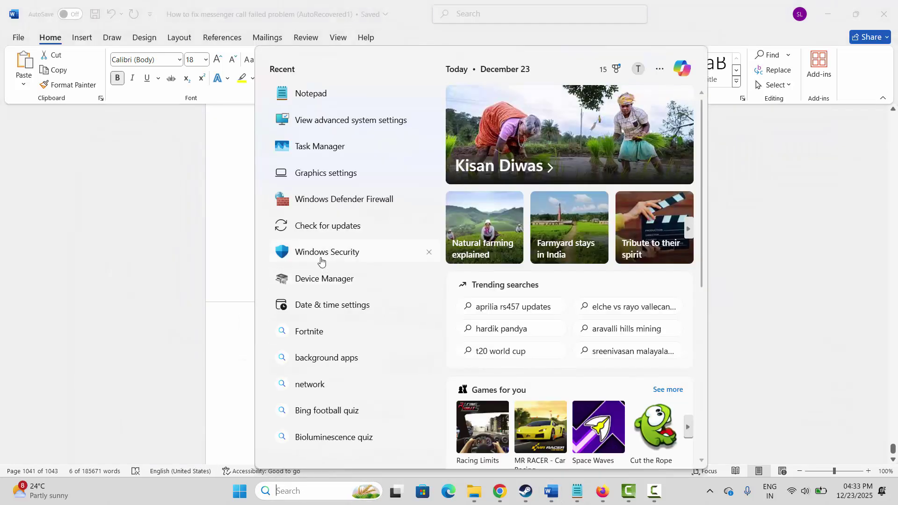
pyautogui.press('Escape')
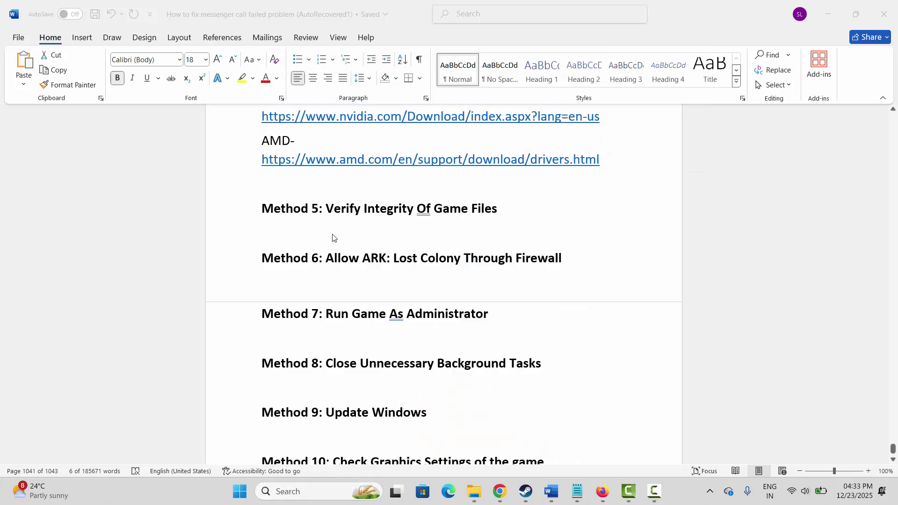
# - End the background EA process in Task Manager, then close Task Manager
pyautogui.hotkey('ctrl', 'shift', 'Escape')
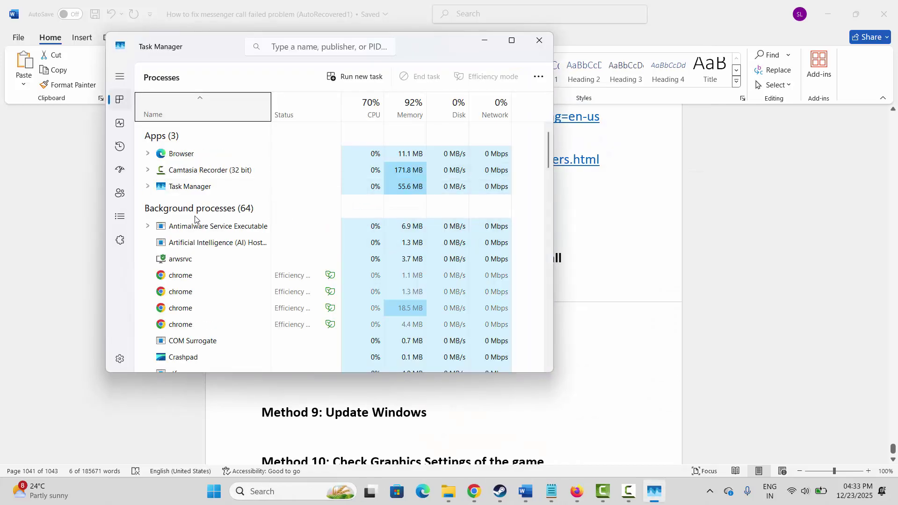
pyautogui.scroll(-2, 199, 230)
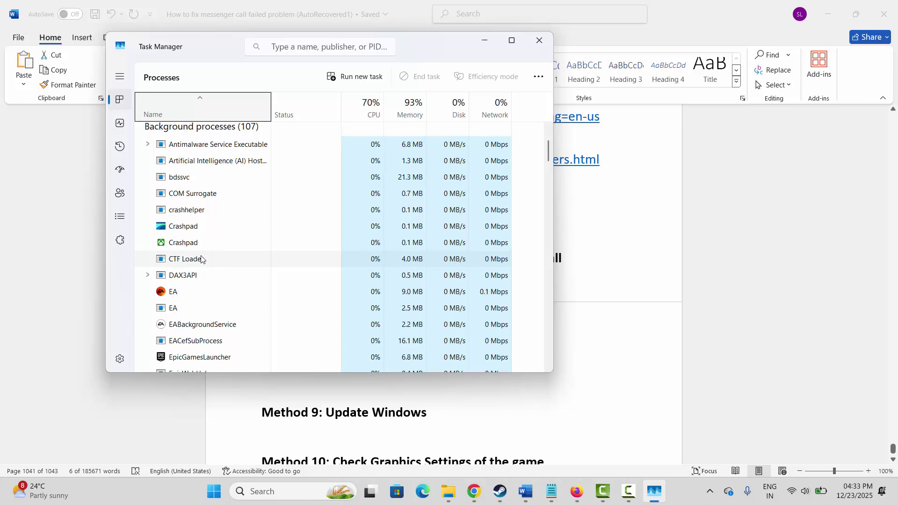
pyautogui.scroll(-2, 199, 263)
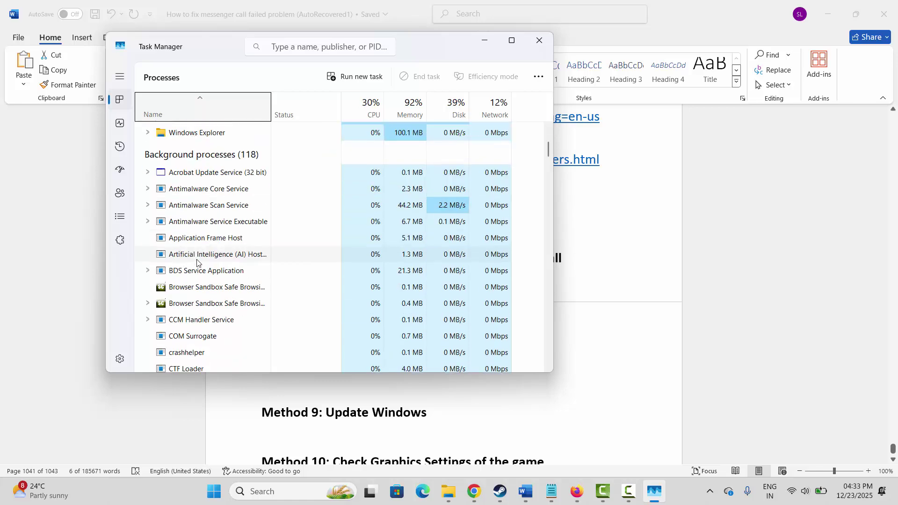
pyautogui.scroll(-2, 199, 264)
pyautogui.rightClick(172, 276)
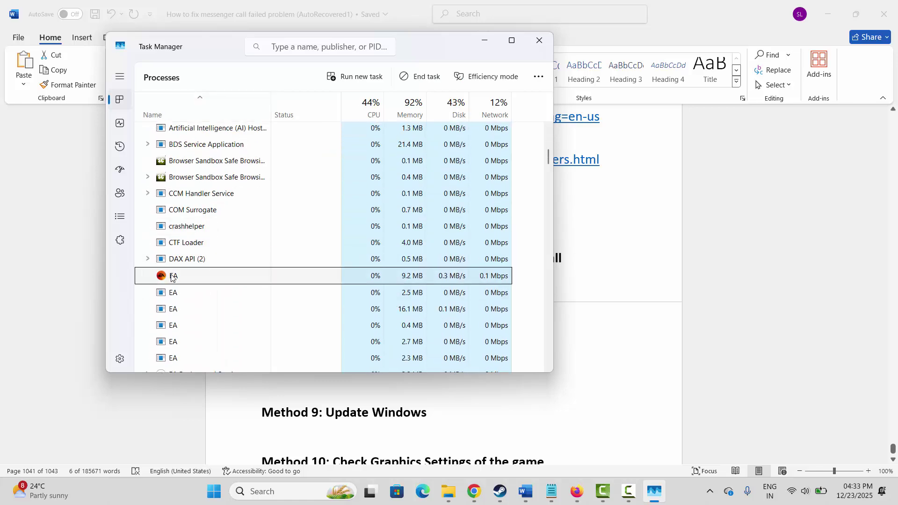
pyautogui.click(202, 285)
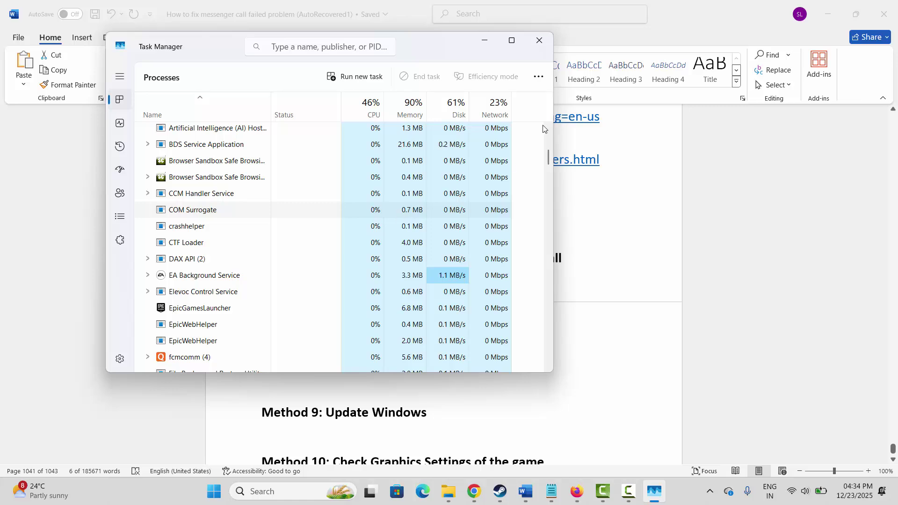
pyautogui.click(538, 46)
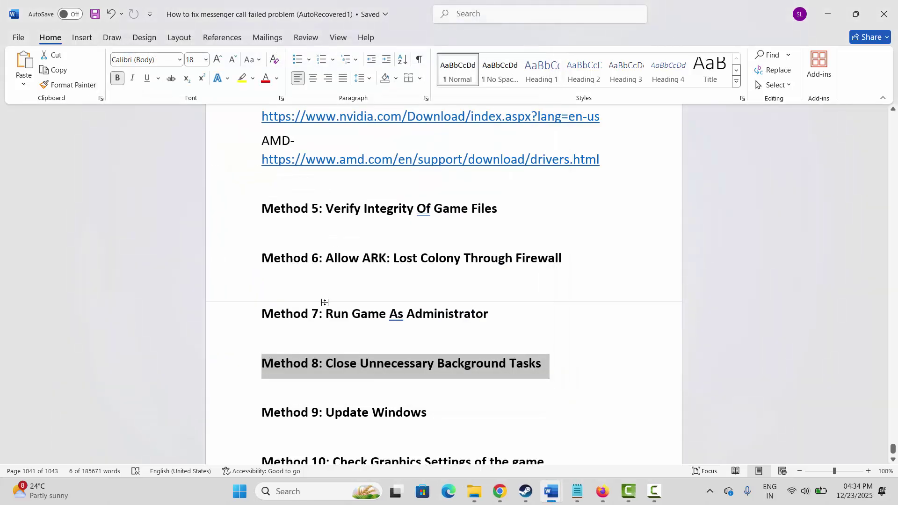
# - Move to Method 9 in the guide and open Windows Update settings from search
pyautogui.scroll(-1, 323, 304)
pyautogui.click(248, 387)
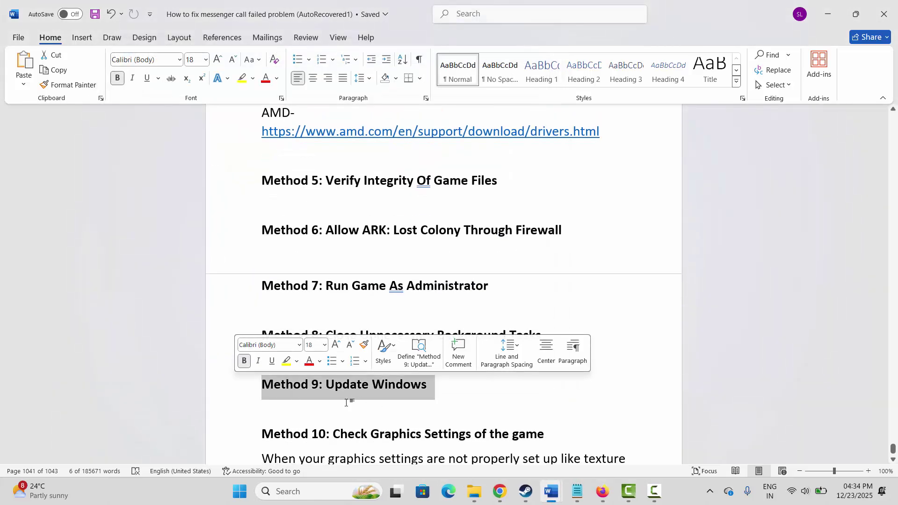
pyautogui.click(302, 489)
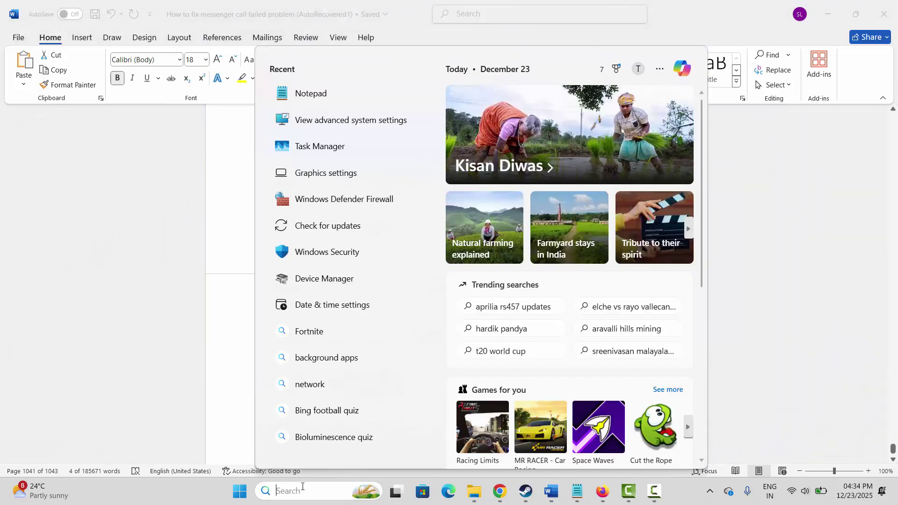
pyautogui.click(342, 236)
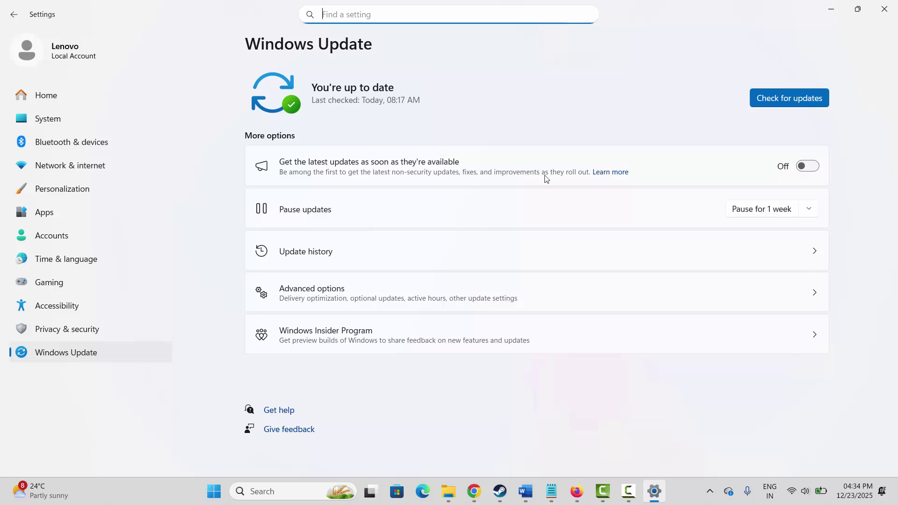
# - Run Check for updates on the Windows Update page, then close Settings
pyautogui.click(795, 97)
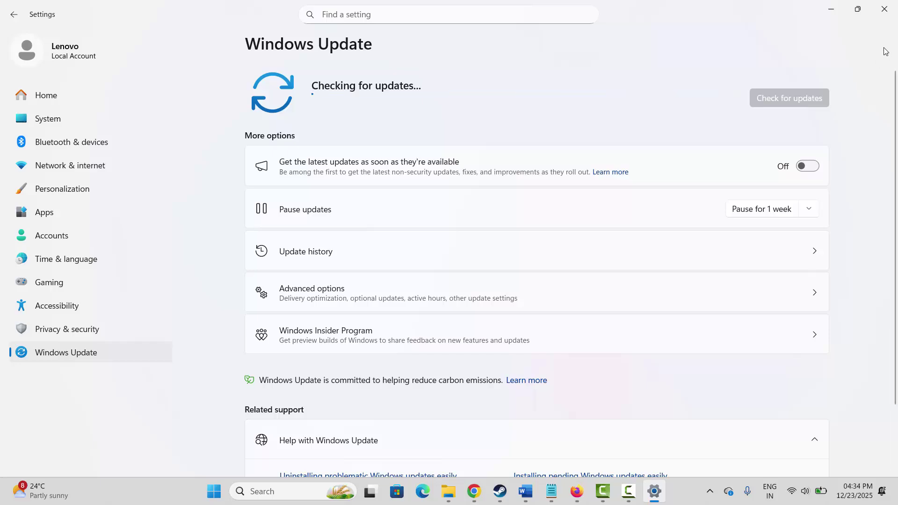
pyautogui.click(883, 14)
# - Read through the Method 10 section of the Word guide, highlighting parts of its text
pyautogui.scroll(-5, 375, 312)
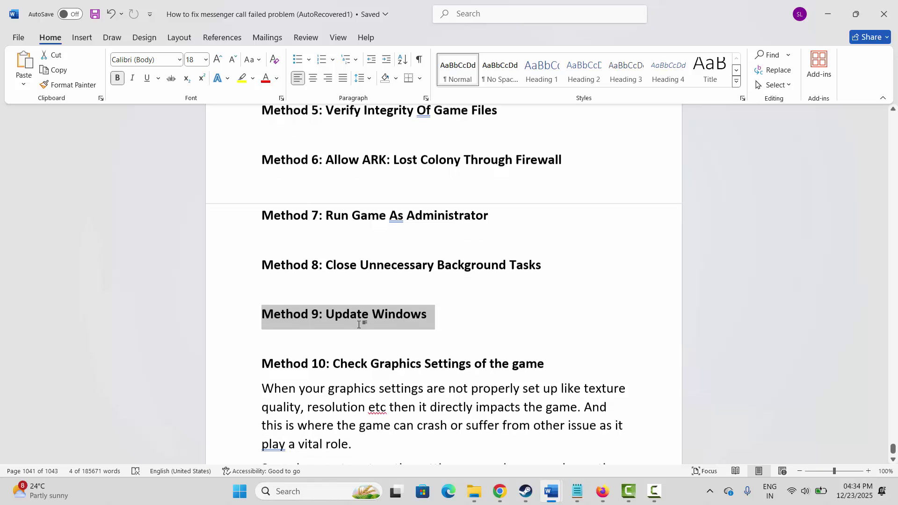
pyautogui.click(240, 324)
pyautogui.click(384, 385)
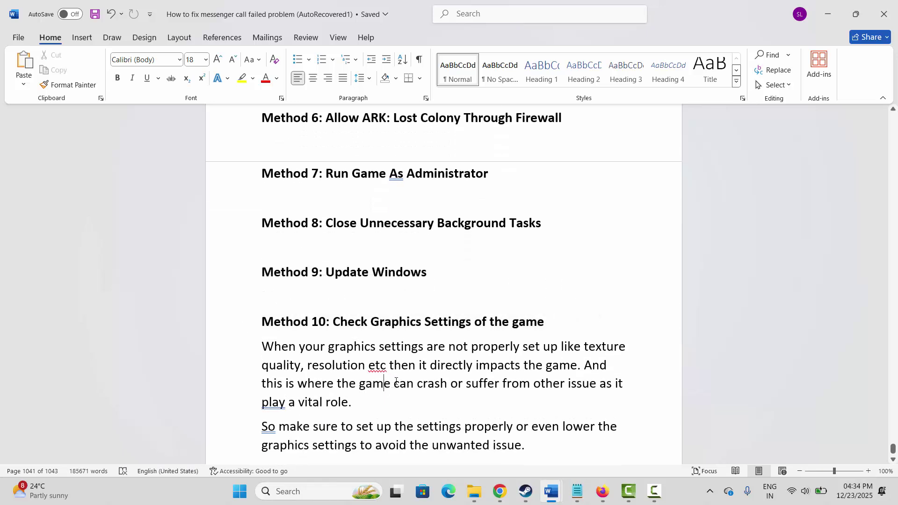
pyautogui.moveTo(324, 367); pyautogui.dragTo(368, 368)
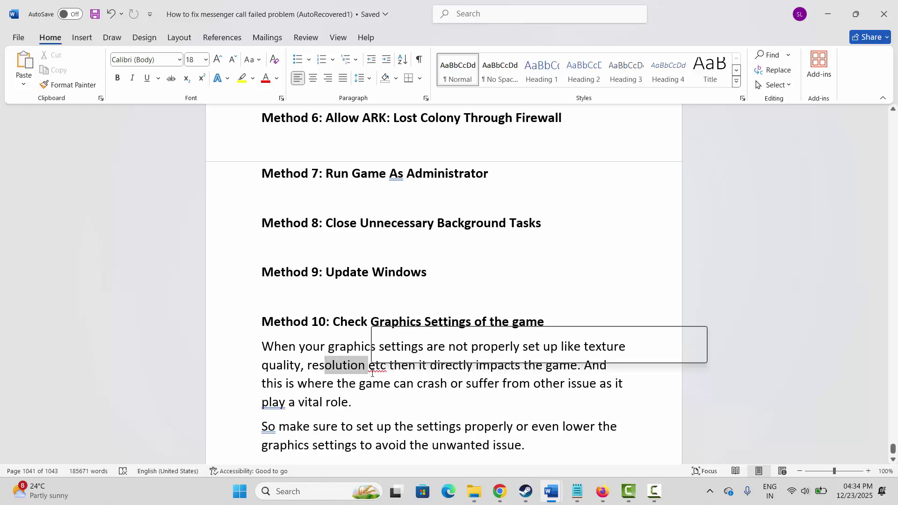
pyautogui.moveTo(298, 384); pyautogui.dragTo(363, 388)
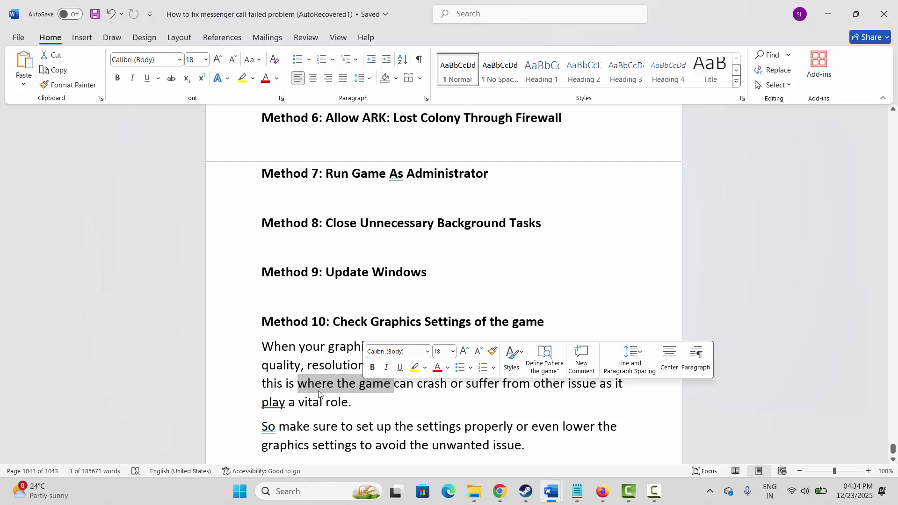
pyautogui.scroll(-2, 334, 392)
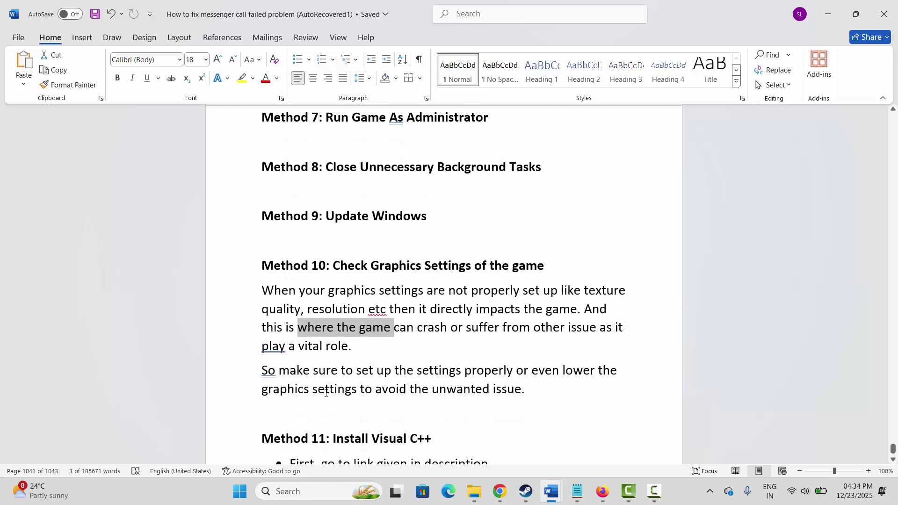
pyautogui.scroll(-3, 326, 392)
# - Copy Method 11's Visual C++ download link and view its download table in Chrome
pyautogui.click(238, 354)
pyautogui.scroll(-1, 326, 383)
pyautogui.scroll(-1, 327, 383)
pyautogui.moveTo(364, 406); pyautogui.dragTo(605, 428)
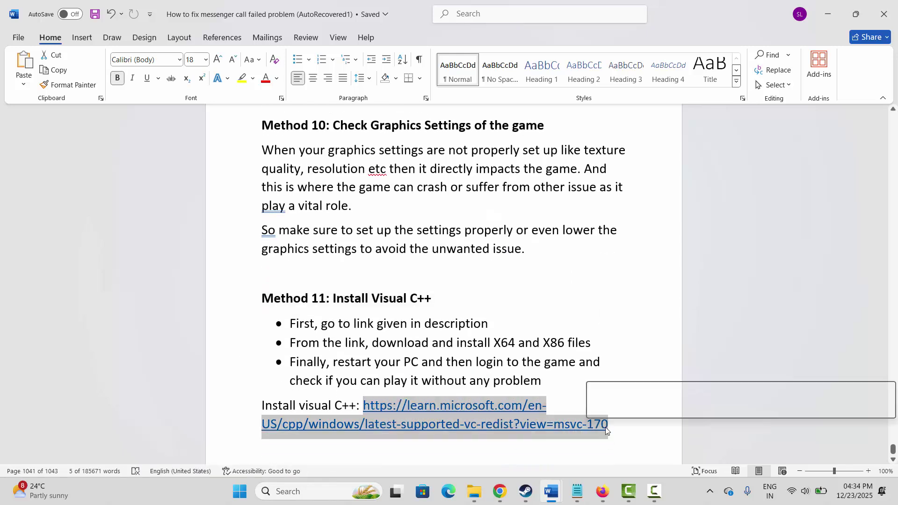
pyautogui.rightClick(463, 419)
pyautogui.click(503, 187)
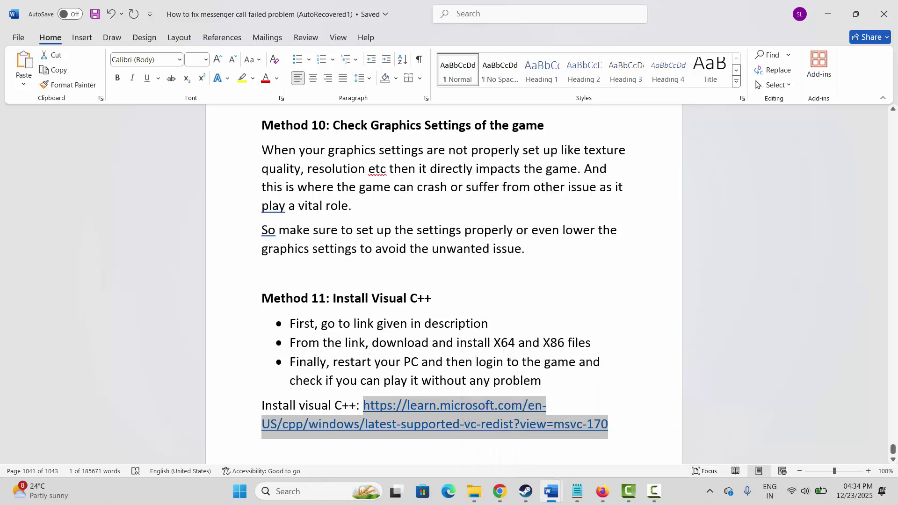
pyautogui.hotkey('alt', 'Tab')
pyautogui.scroll(8, 332, 184)
pyautogui.scroll(-20, 376, 266)
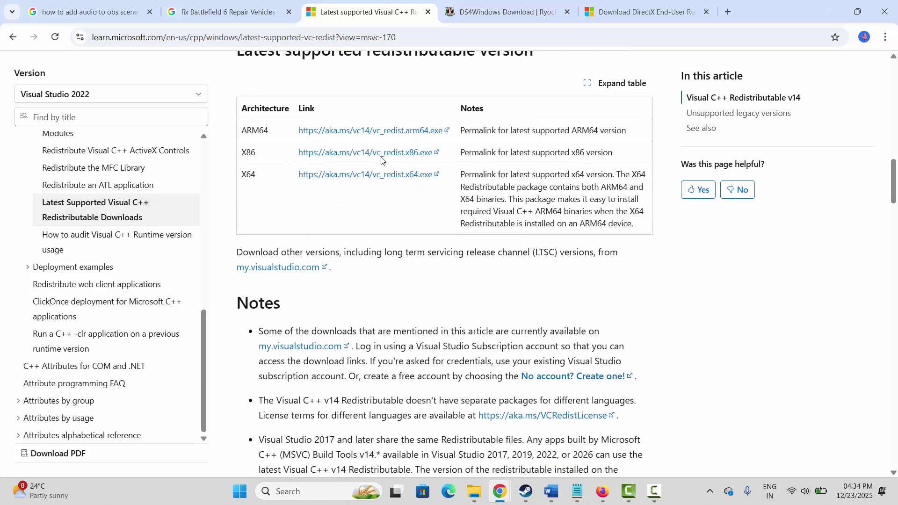
# - Download VC_redist.x86.exe and repair the x86 14.50.35719 Visual C++ Redistributable
pyautogui.click(383, 154)
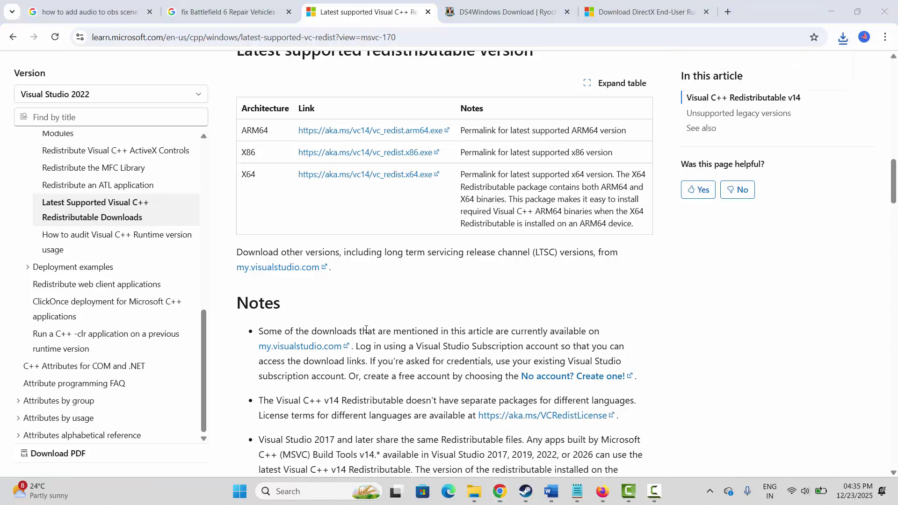
pyautogui.click(469, 313)
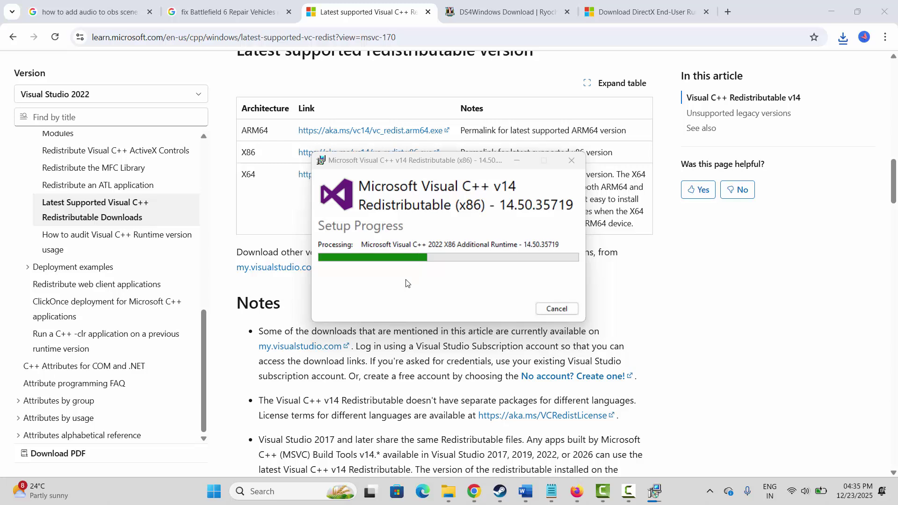
pyautogui.click(568, 307)
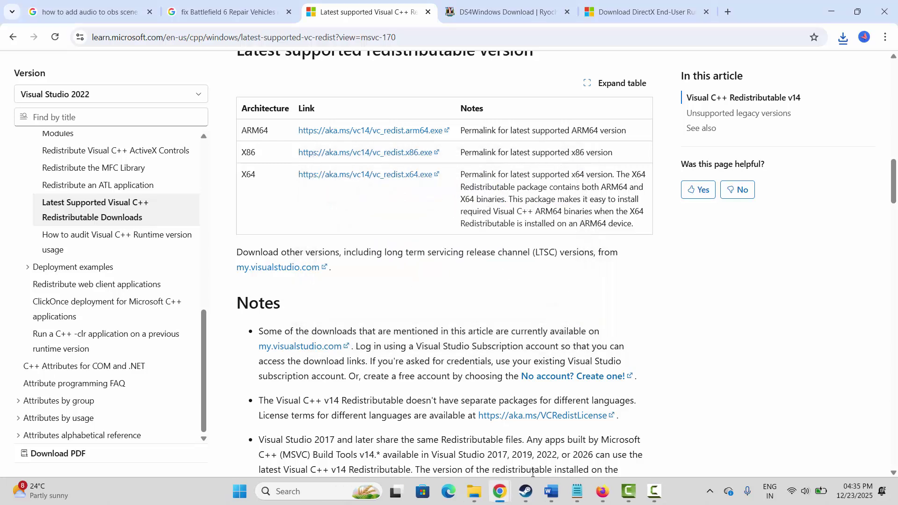
# - Scroll the Word guide to Method 12: Disable In-Game Overlays, then bring Steam's ARK page forward
pyautogui.moveTo(551, 491)
pyautogui.click(483, 435)
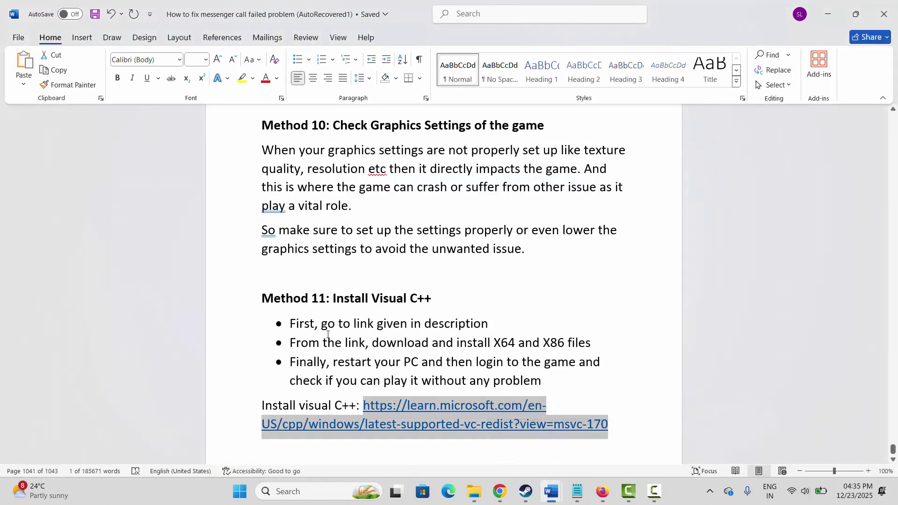
pyautogui.click(360, 367)
pyautogui.scroll(-1, 355, 362)
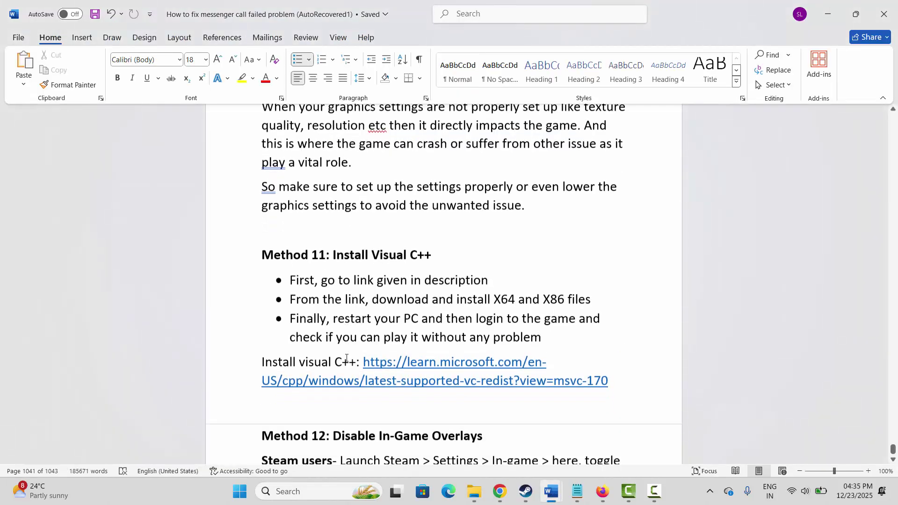
pyautogui.scroll(-2, 351, 354)
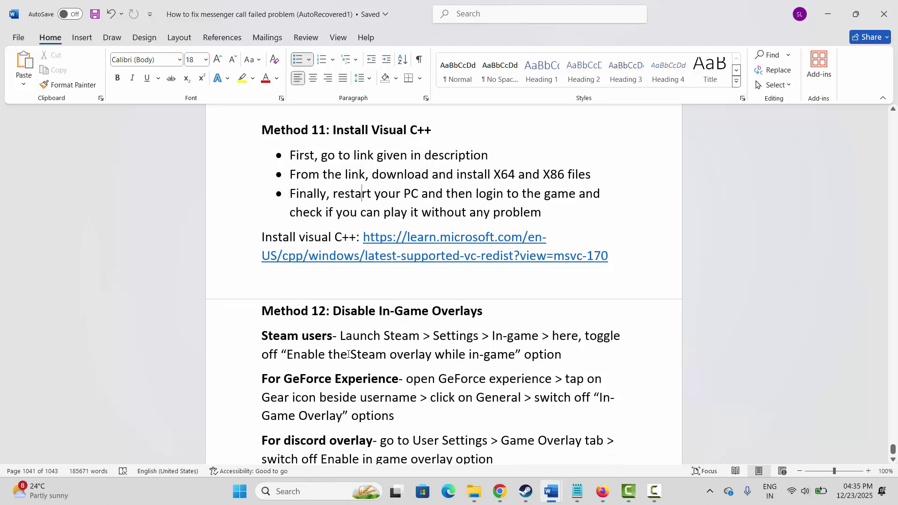
pyautogui.click(241, 313)
pyautogui.scroll(-1, 369, 363)
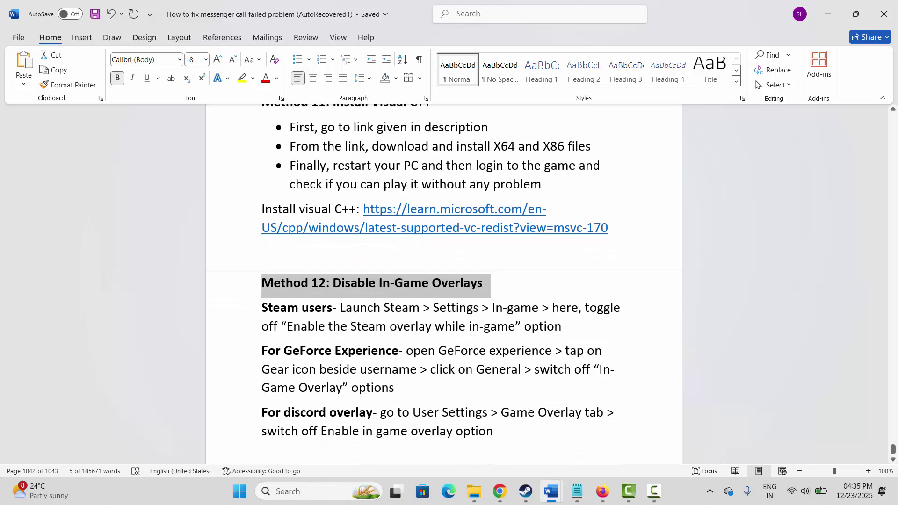
pyautogui.click(525, 491)
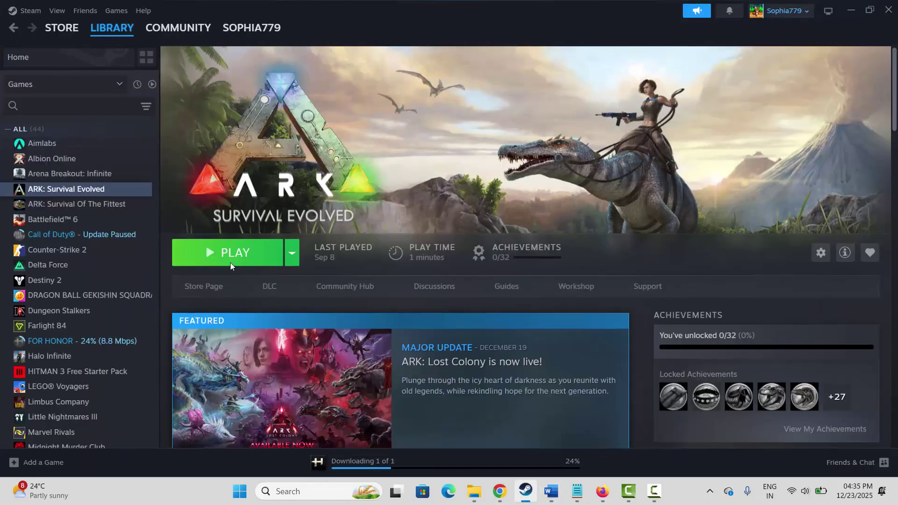
# - Turn off 'Enable the Steam Overlay while in-game' in Steam's In Game settings
pyautogui.click(27, 10)
pyautogui.click(60, 134)
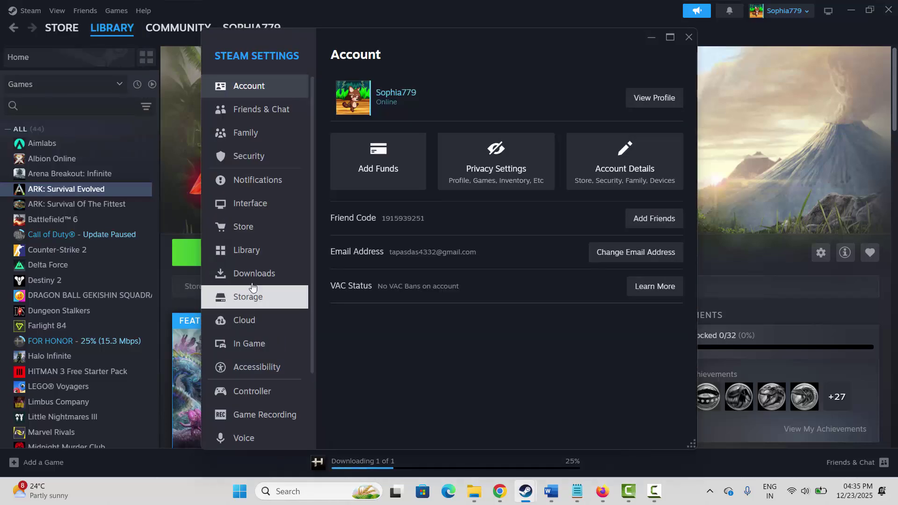
pyautogui.click(248, 344)
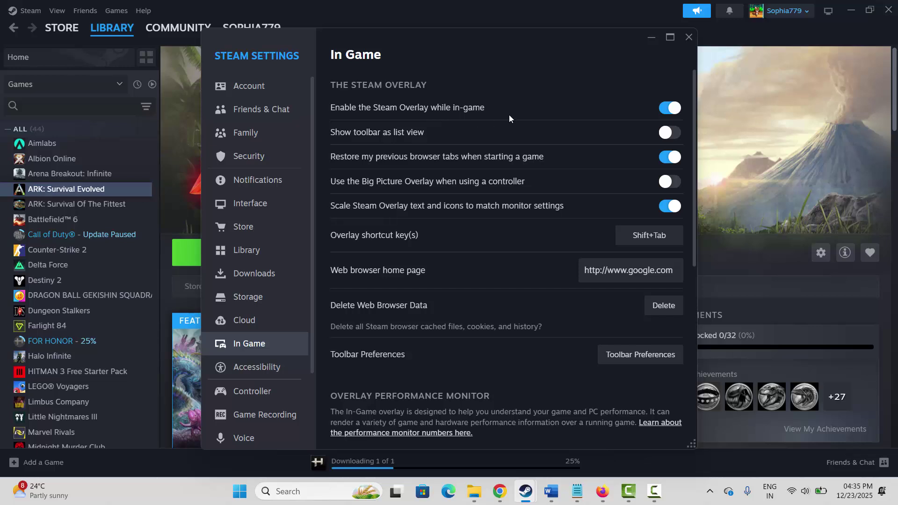
pyautogui.click(665, 111)
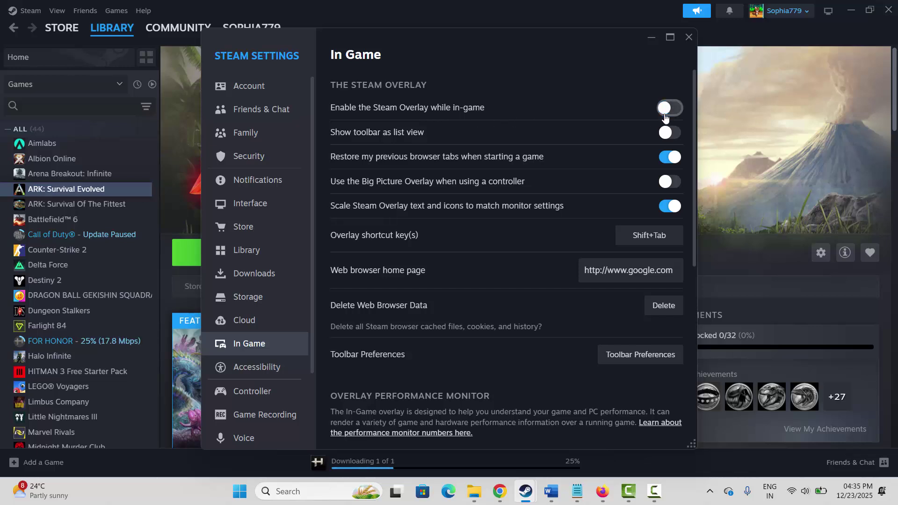
pyautogui.click(689, 41)
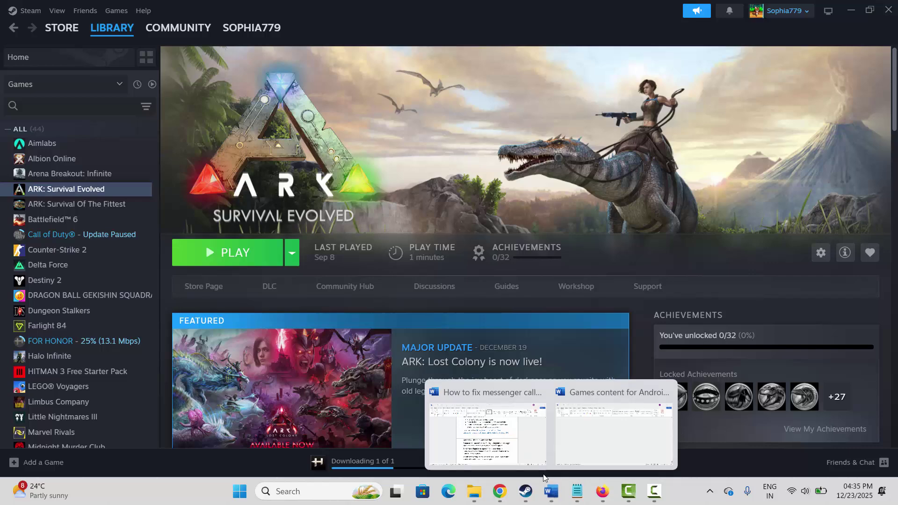
pyautogui.click(486, 435)
pyautogui.moveTo(295, 349); pyautogui.dragTo(356, 351)
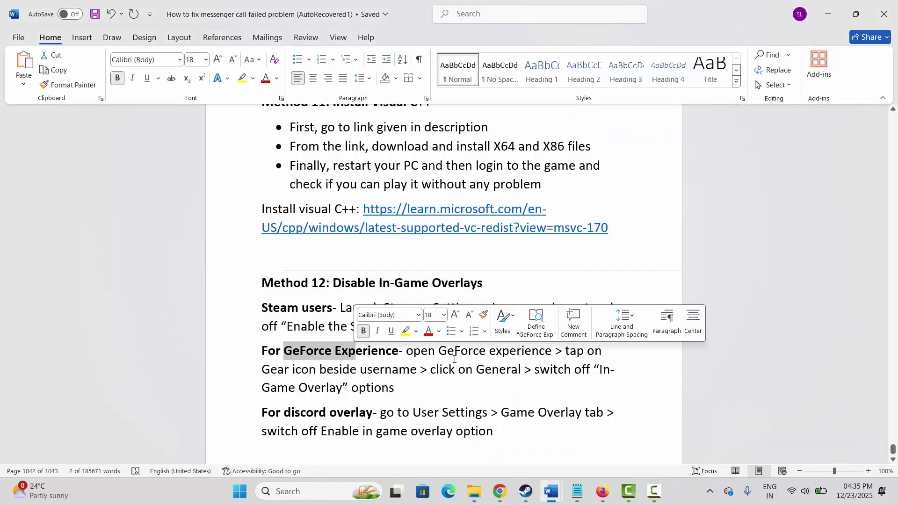
pyautogui.moveTo(262, 369); pyautogui.dragTo(435, 375)
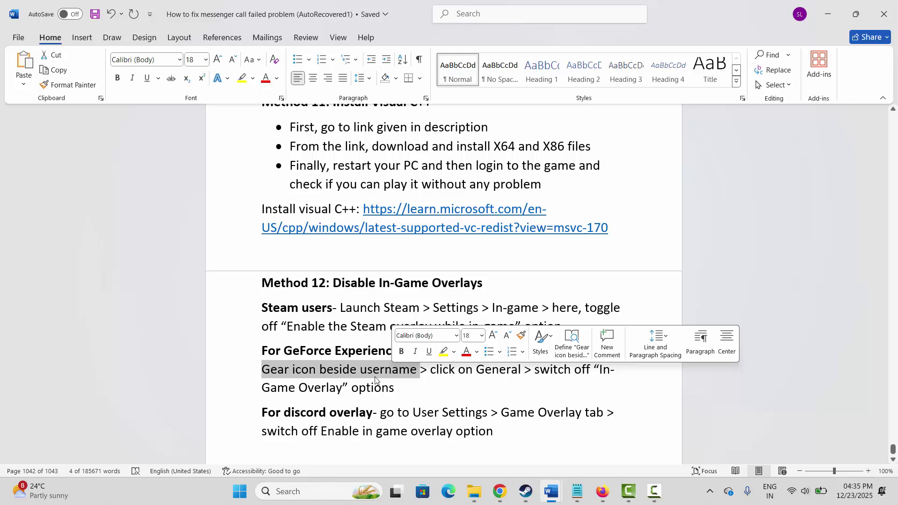
pyautogui.moveTo(261, 388); pyautogui.dragTo(368, 389)
pyautogui.moveTo(284, 412); pyautogui.dragTo(373, 415)
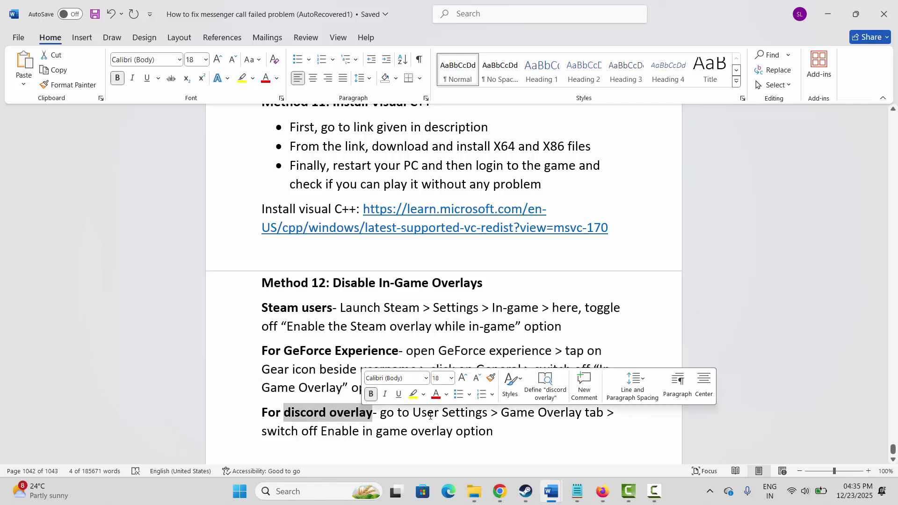
pyautogui.tripleClick(278, 432)
pyautogui.click(319, 351)
pyautogui.scroll(-3, 320, 346)
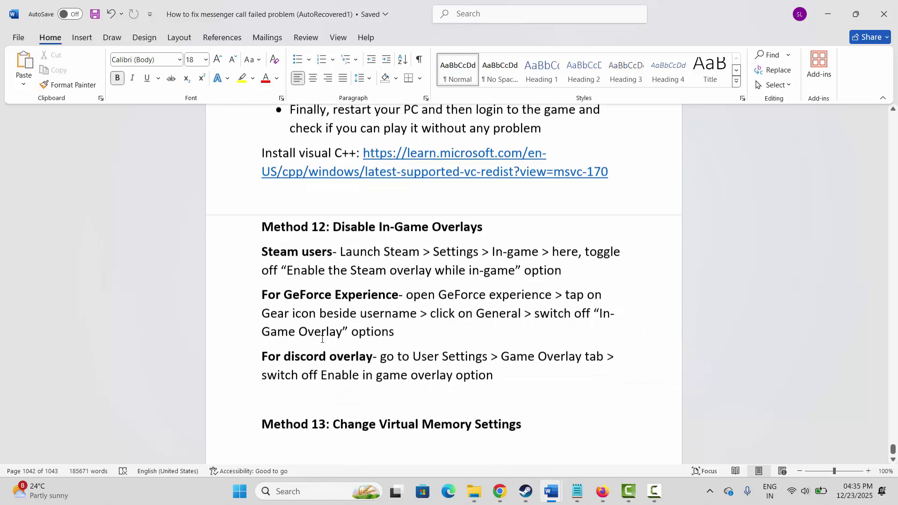
pyautogui.click(242, 396)
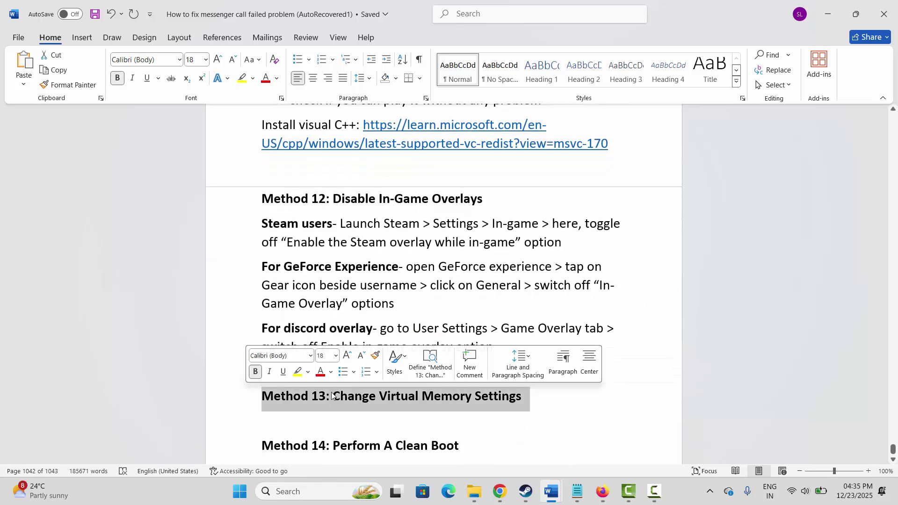
# - Open the Virtual Memory settings from the advanced system Performance options
pyautogui.click(306, 491)
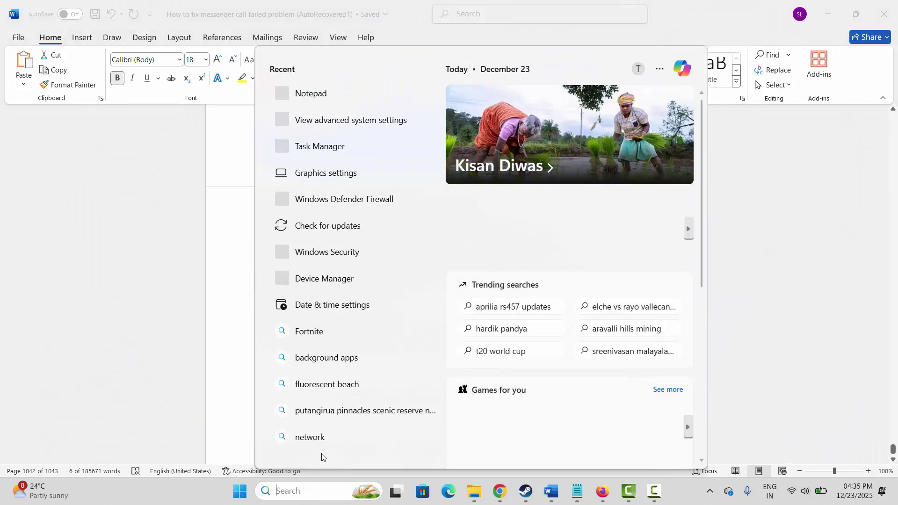
pyautogui.press('Escape')
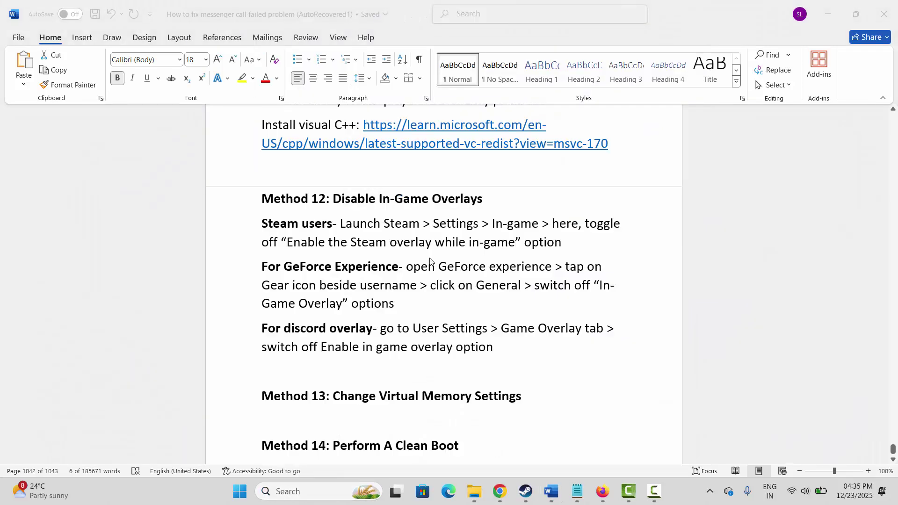
pyautogui.click(233, 105)
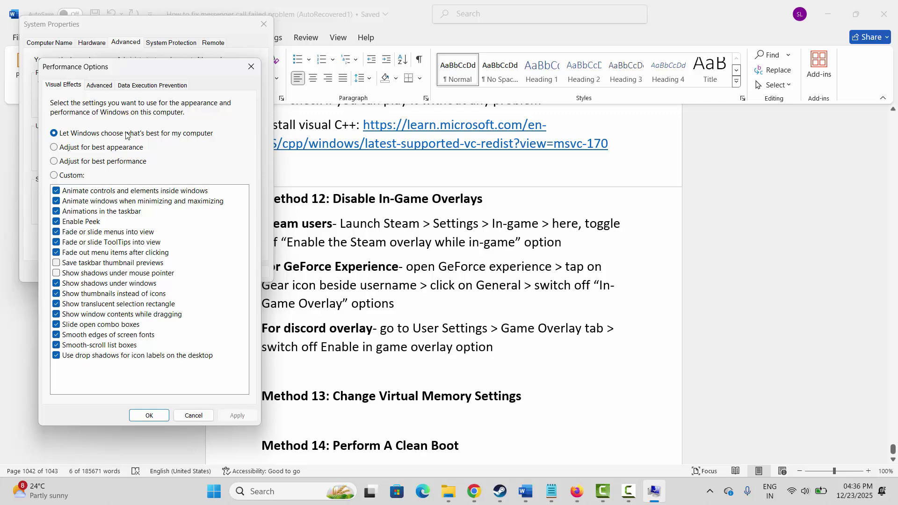
pyautogui.click(107, 86)
pyautogui.click(219, 244)
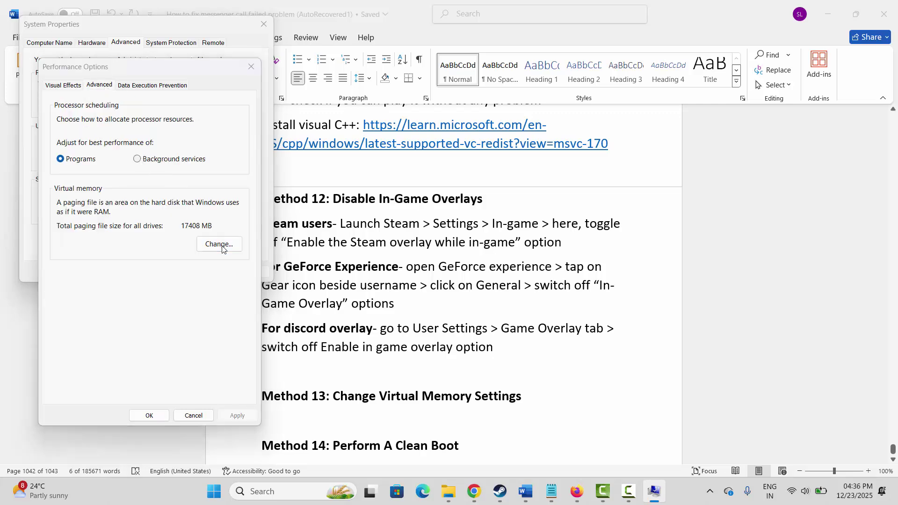
# - Give drive C a custom paging file of 12288 MB initial, 24576 MB maximum, and close the dialogs
pyautogui.click(99, 167)
pyautogui.click(101, 178)
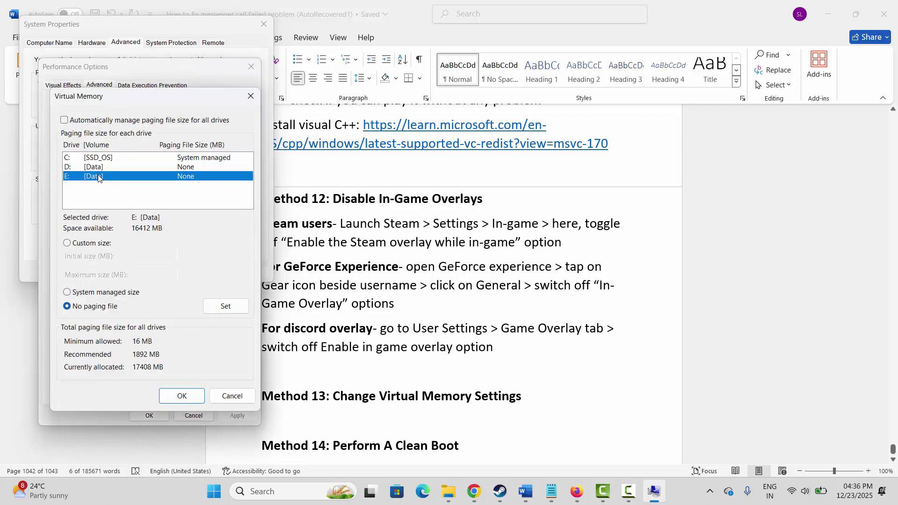
pyautogui.click(98, 159)
pyautogui.click(73, 244)
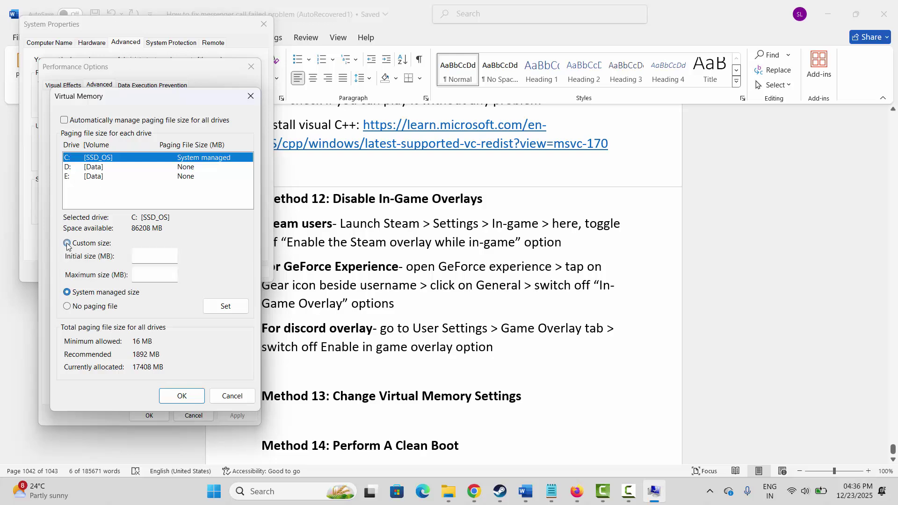
pyautogui.click(154, 258)
pyautogui.write('12288')
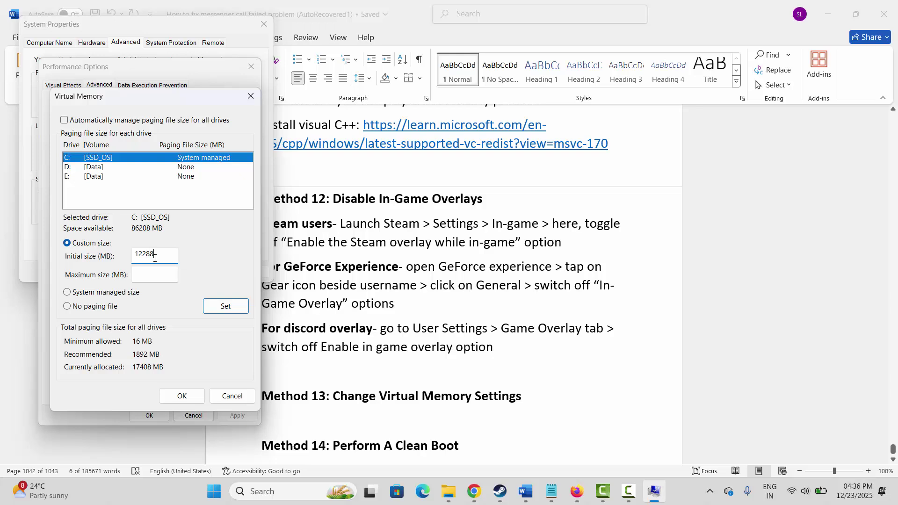
pyautogui.press('Tab')
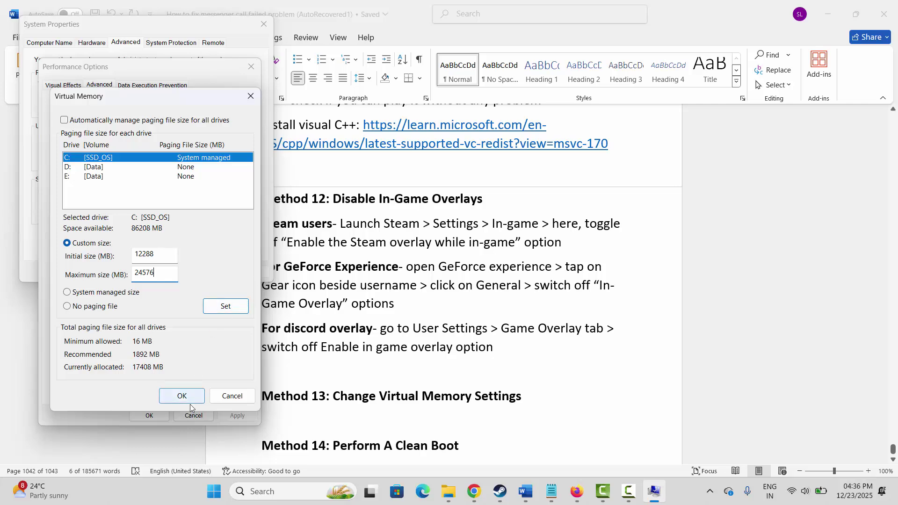
pyautogui.click(225, 401)
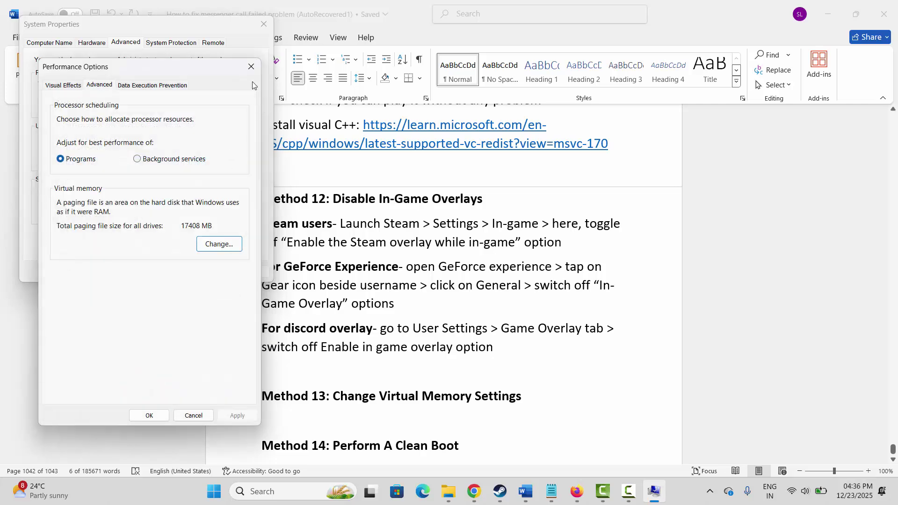
pyautogui.click(251, 67)
pyautogui.click(263, 24)
pyautogui.scroll(-1, 290, 327)
# - Run msconfig and hide all Microsoft services on the Services tab
pyautogui.click(237, 402)
pyautogui.scroll(-2, 353, 410)
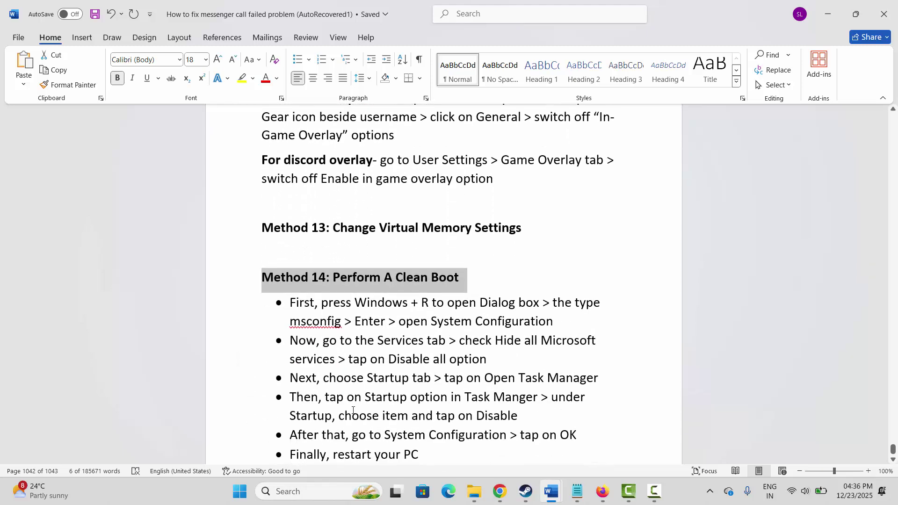
pyautogui.press('super+r')
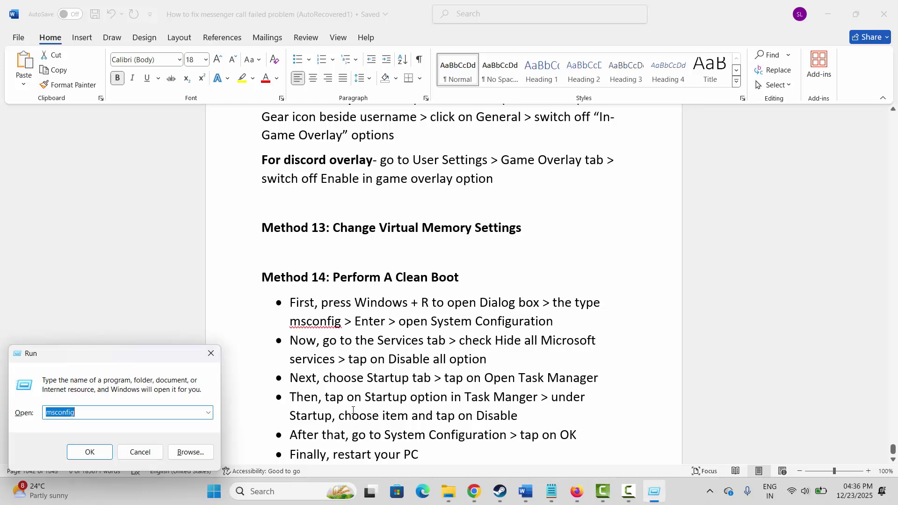
pyautogui.press('Return')
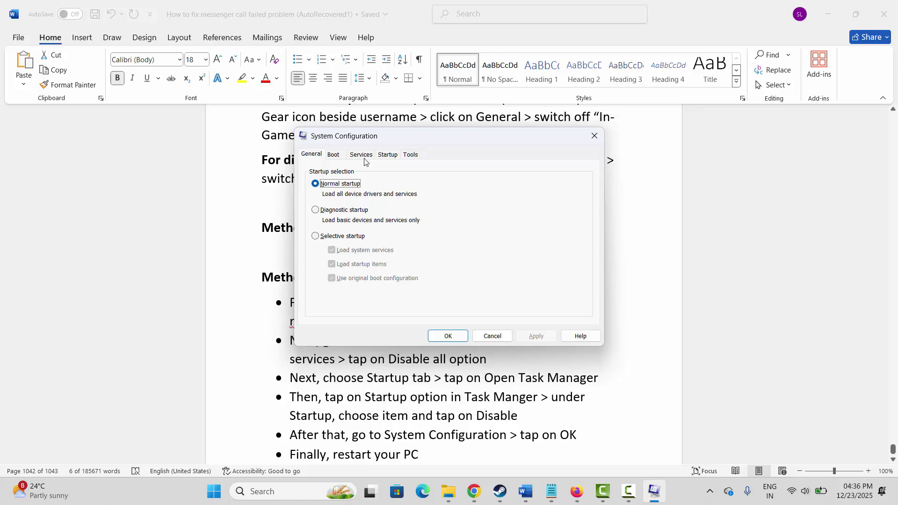
pyautogui.click(363, 156)
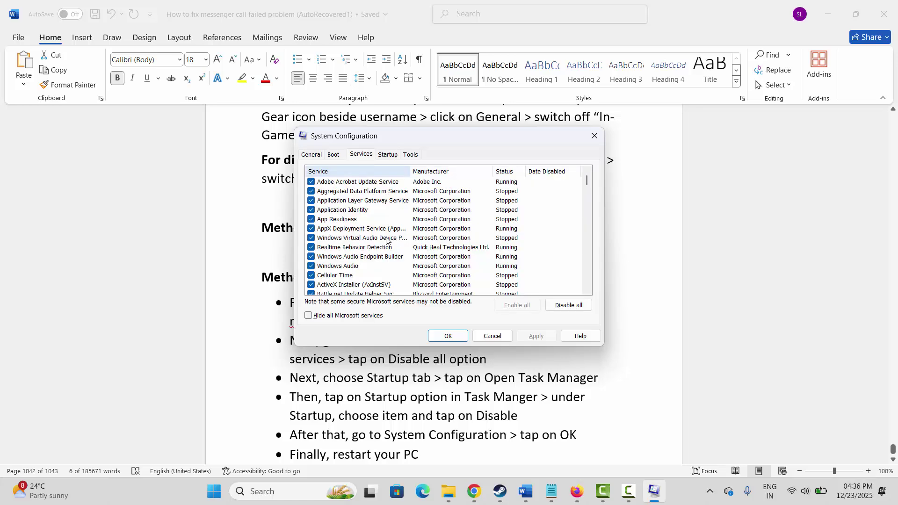
pyautogui.click(309, 316)
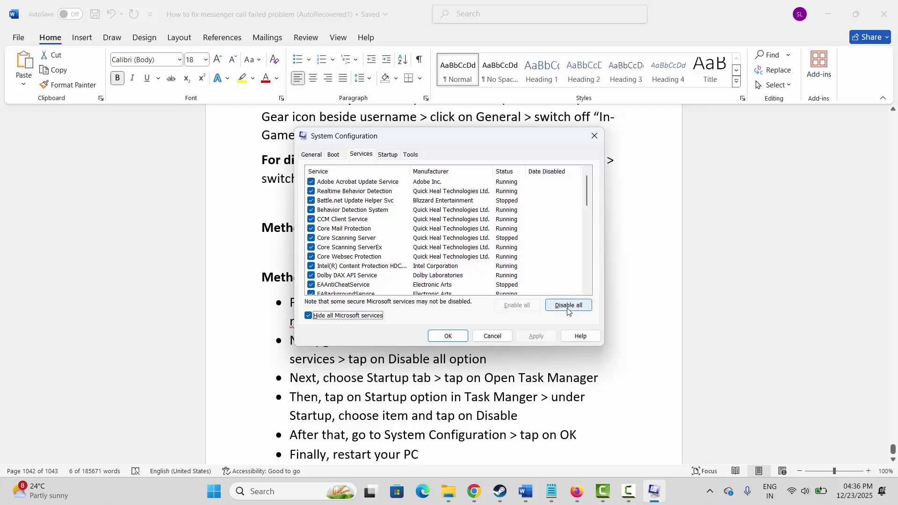
# - Disable the RiotClientServices startup app in Task Manager, then close Task Manager
pyautogui.click(388, 155)
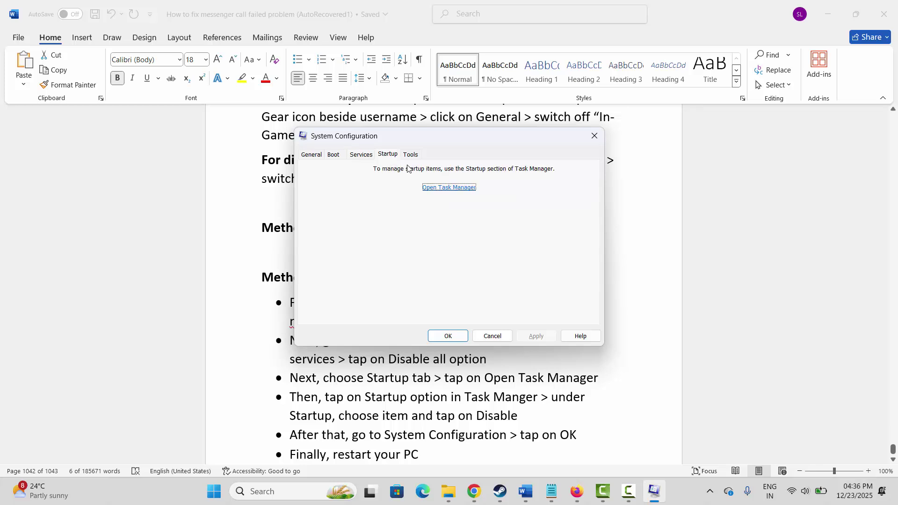
pyautogui.click(452, 188)
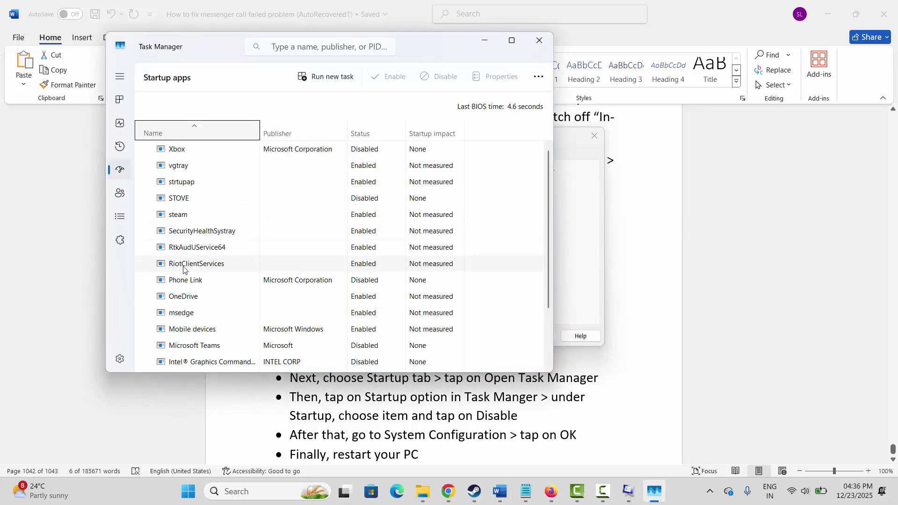
pyautogui.click(183, 296)
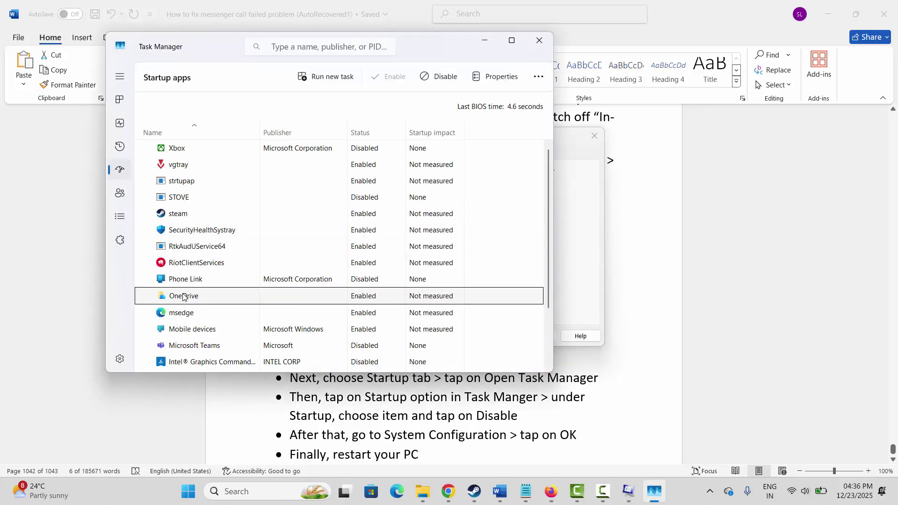
pyautogui.click(186, 264)
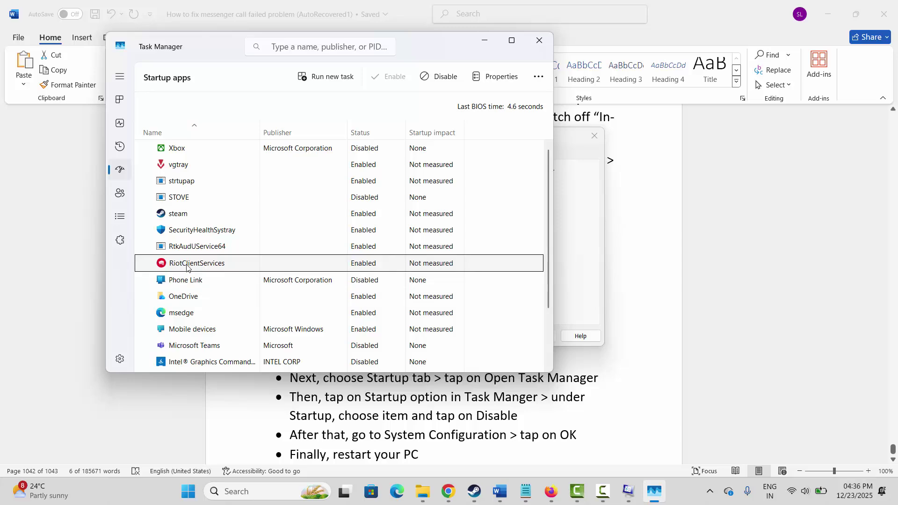
pyautogui.click(438, 76)
pyautogui.click(539, 40)
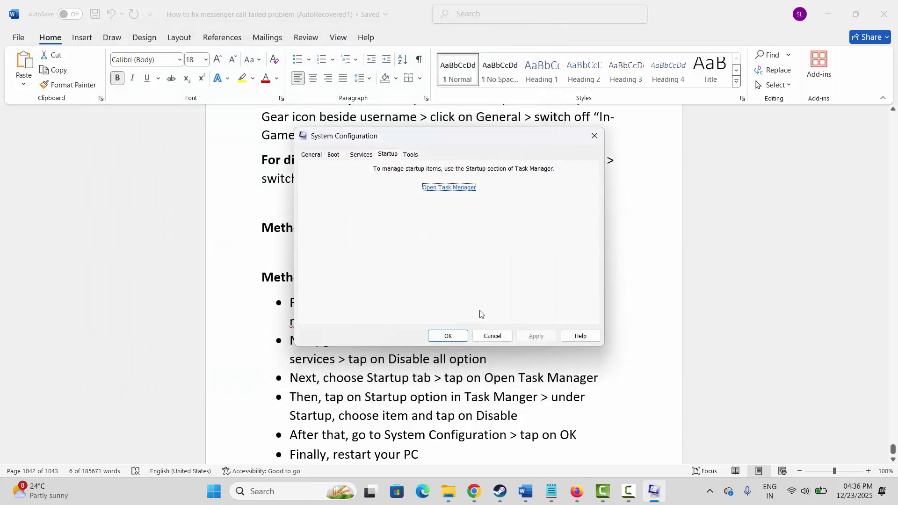
# - Close System Configuration and scroll the guide to Method 15
pyautogui.click(594, 137)
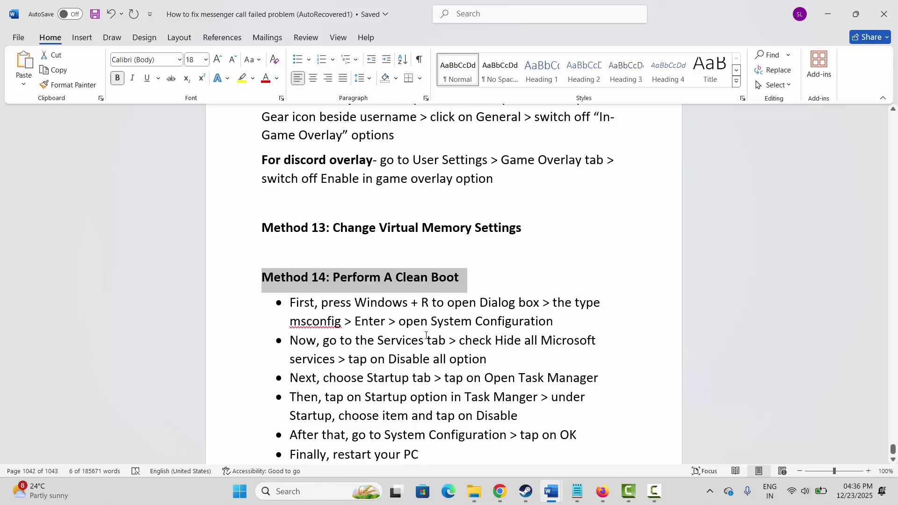
pyautogui.scroll(-1, 422, 333)
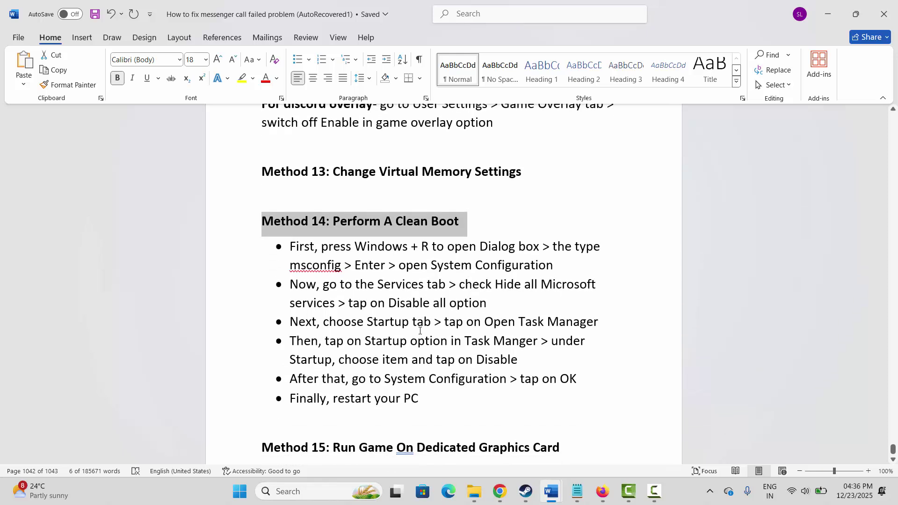
pyautogui.scroll(-1, 419, 331)
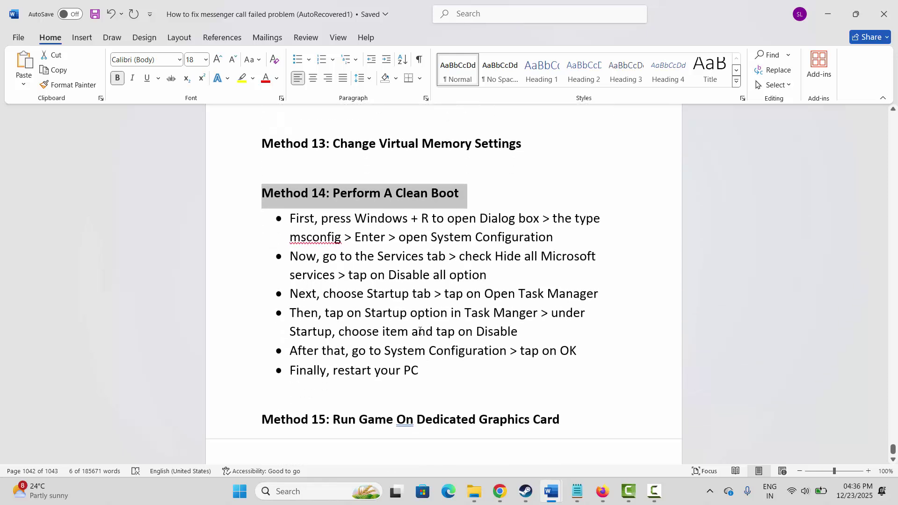
pyautogui.click(250, 433)
pyautogui.click(402, 426)
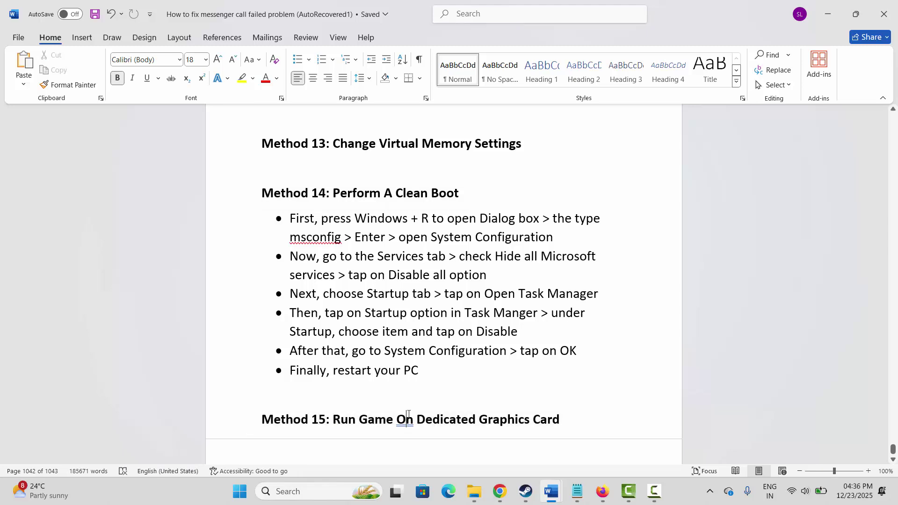
pyautogui.scroll(-1, 407, 418)
# - Set ArkEGSLauncher's GPU preference to High Performance in Graphics settings, then close Settings
pyautogui.click(302, 491)
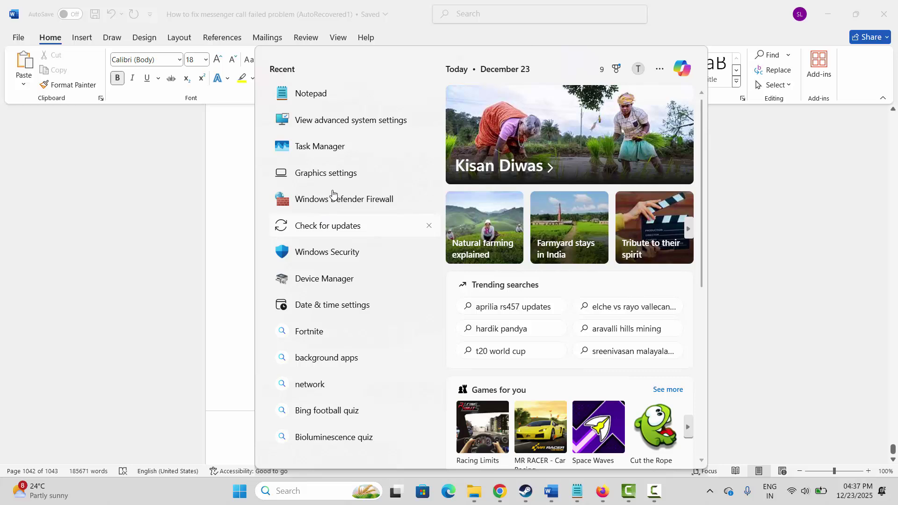
pyautogui.click(405, 295)
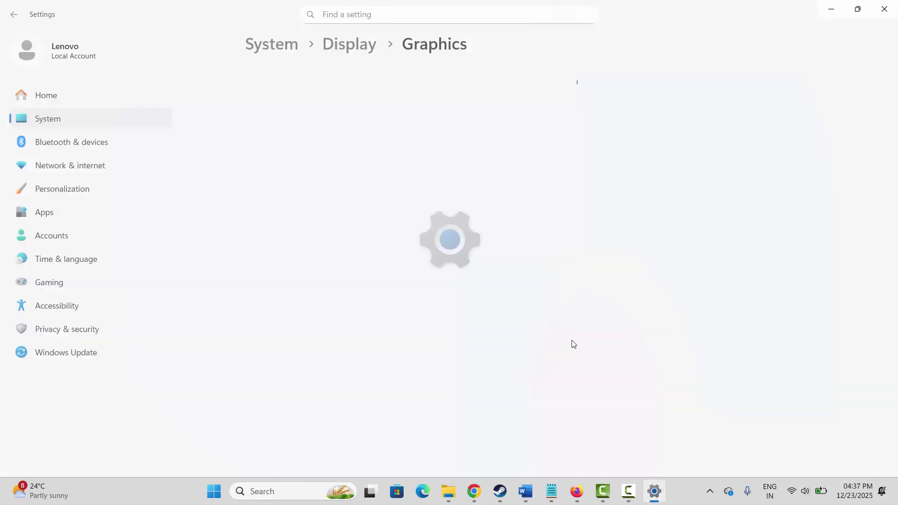
pyautogui.scroll(-2, 538, 349)
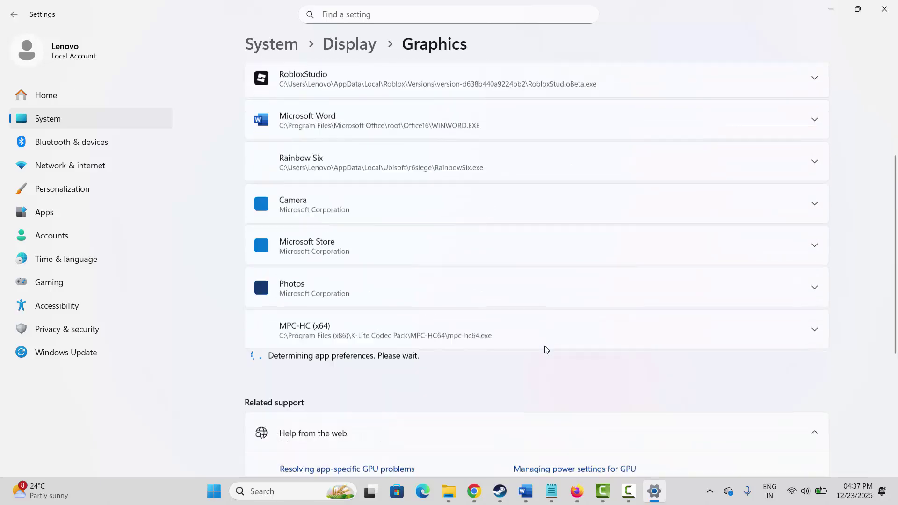
pyautogui.click(672, 279)
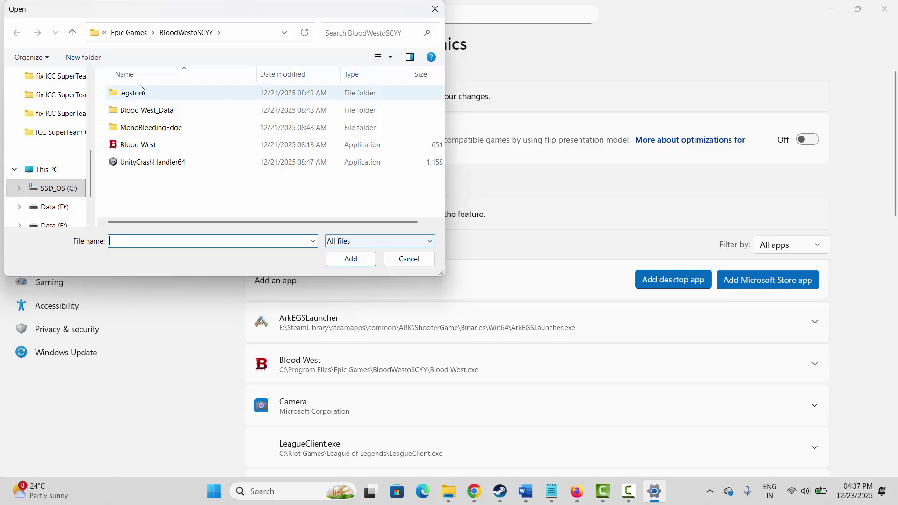
pyautogui.click(147, 144)
pyautogui.click(409, 258)
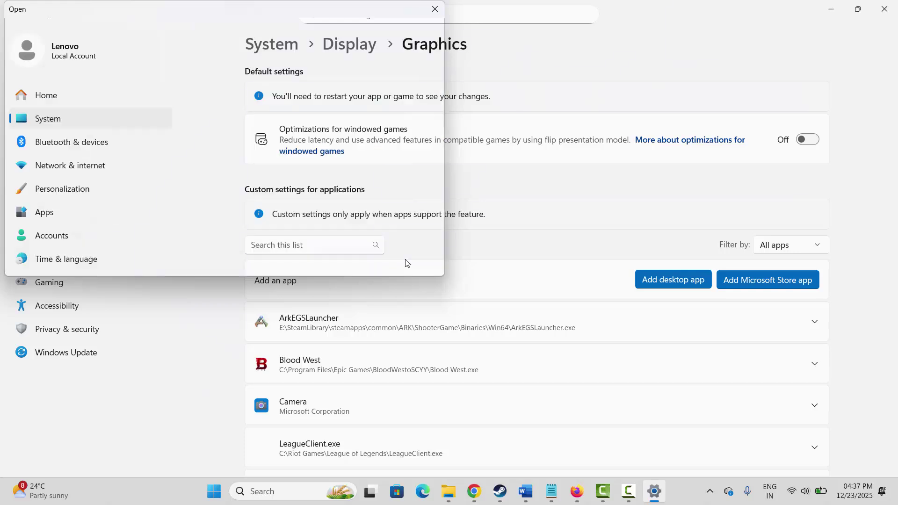
pyautogui.click(814, 323)
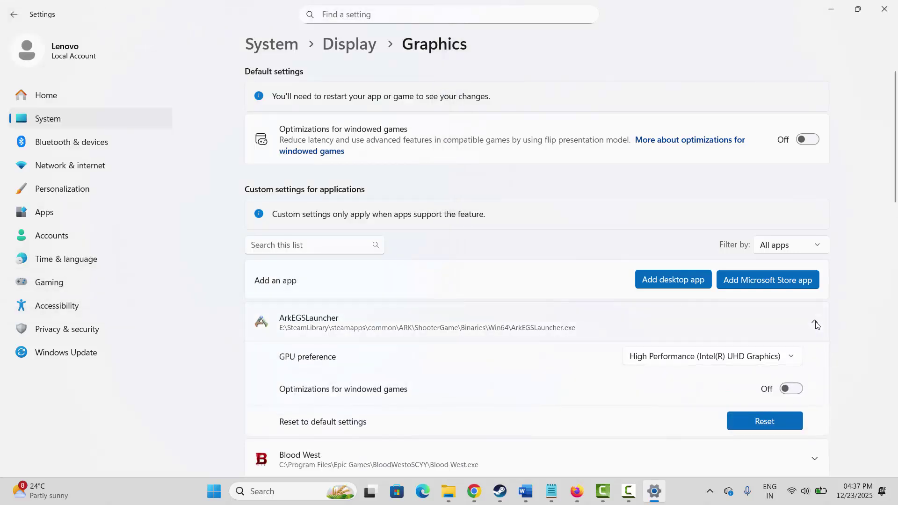
pyautogui.click(680, 364)
pyautogui.click(680, 358)
pyautogui.click(884, 10)
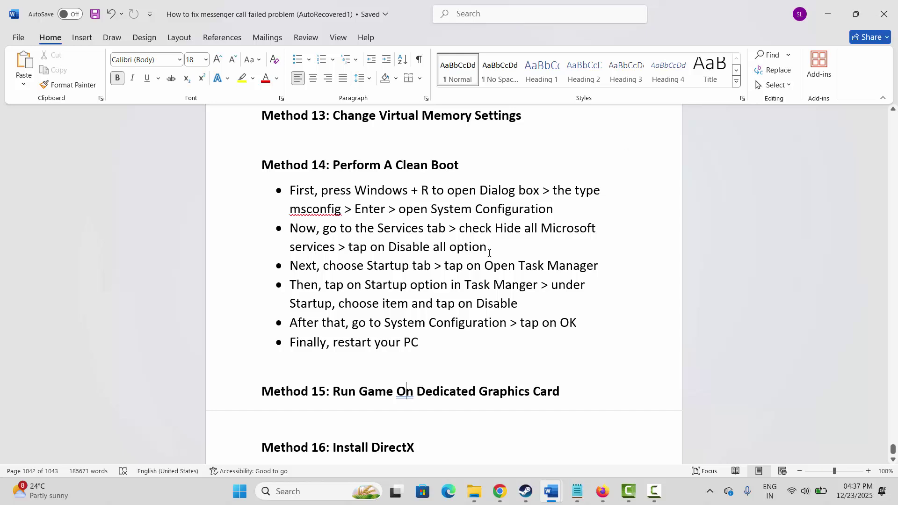
# - Copy the DirectX download link from the Word guide
pyautogui.scroll(-1, 345, 328)
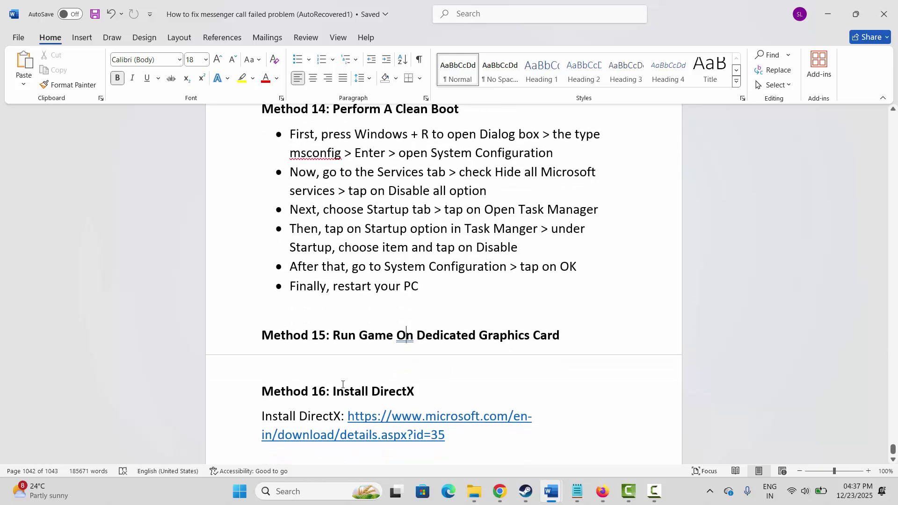
pyautogui.moveTo(386, 397); pyautogui.dragTo(333, 391)
pyautogui.scroll(-1, 352, 366)
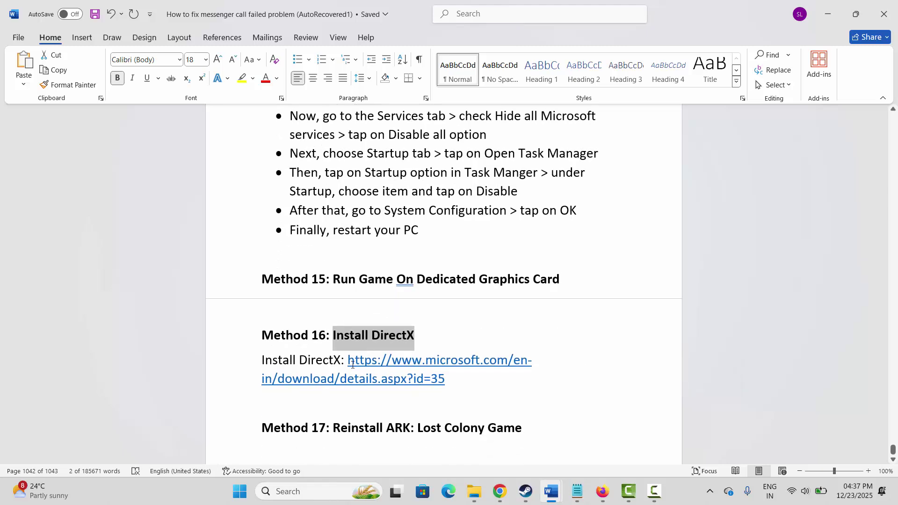
pyautogui.moveTo(349, 360); pyautogui.dragTo(421, 381)
pyautogui.rightClick(397, 382)
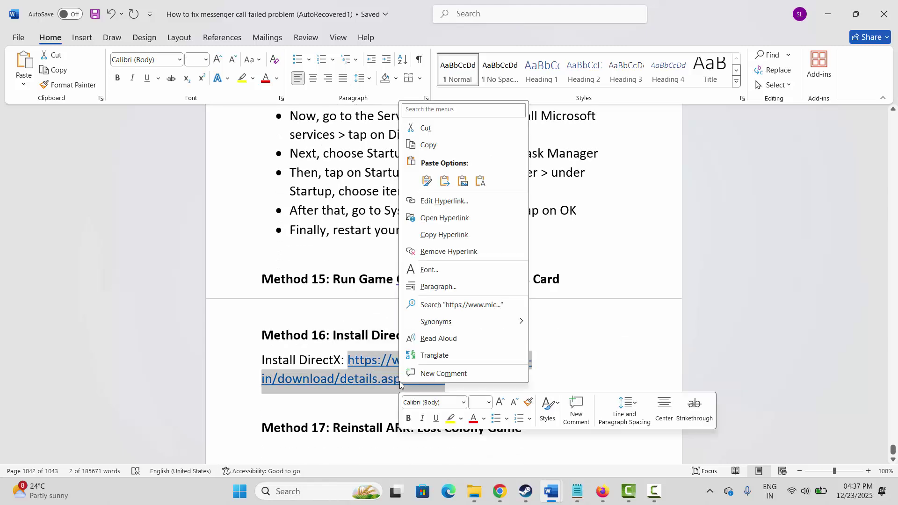
pyautogui.click(433, 144)
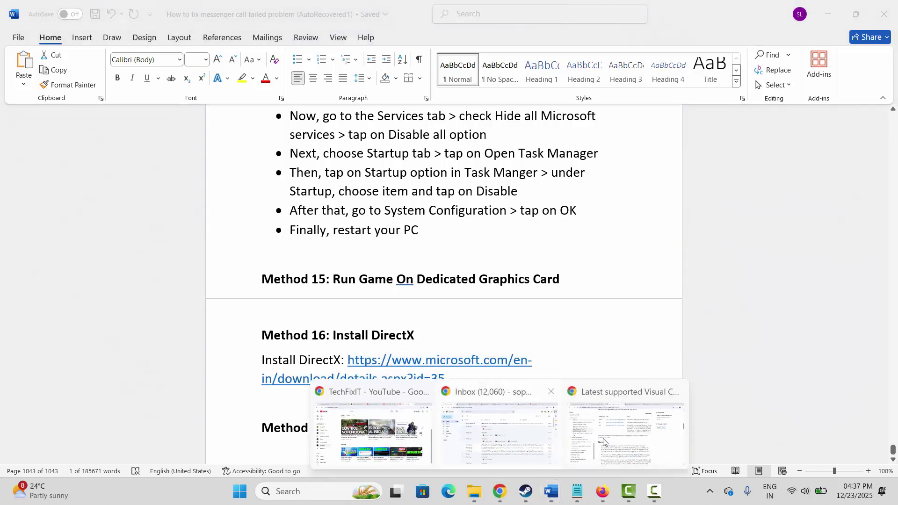
# - Download dxwebsetup.exe from Chrome's DirectX End-User Runtime page, then return to Word
pyautogui.click(626, 424)
pyautogui.click(633, 10)
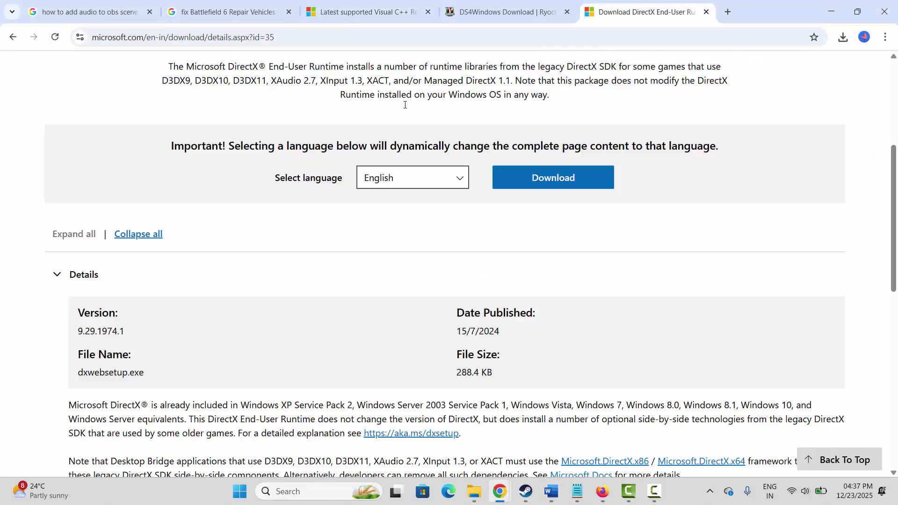
pyautogui.scroll(-3, 407, 201)
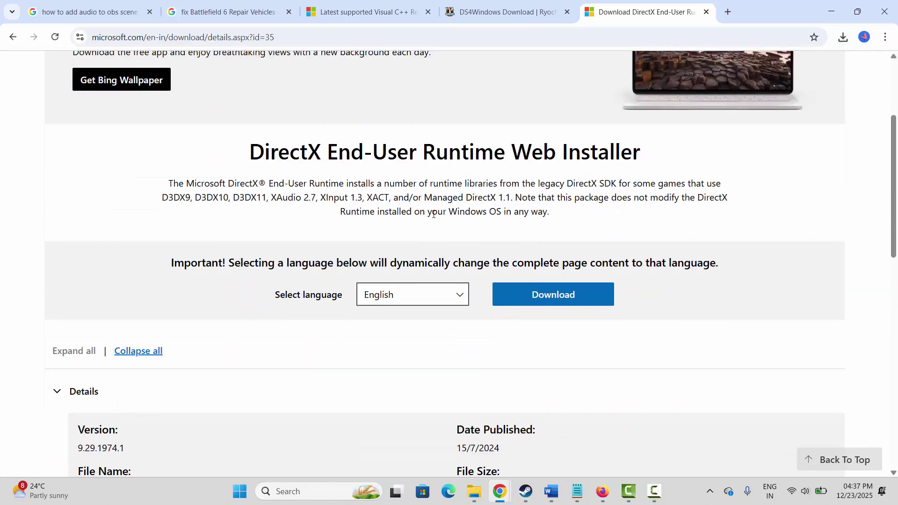
pyautogui.click(556, 302)
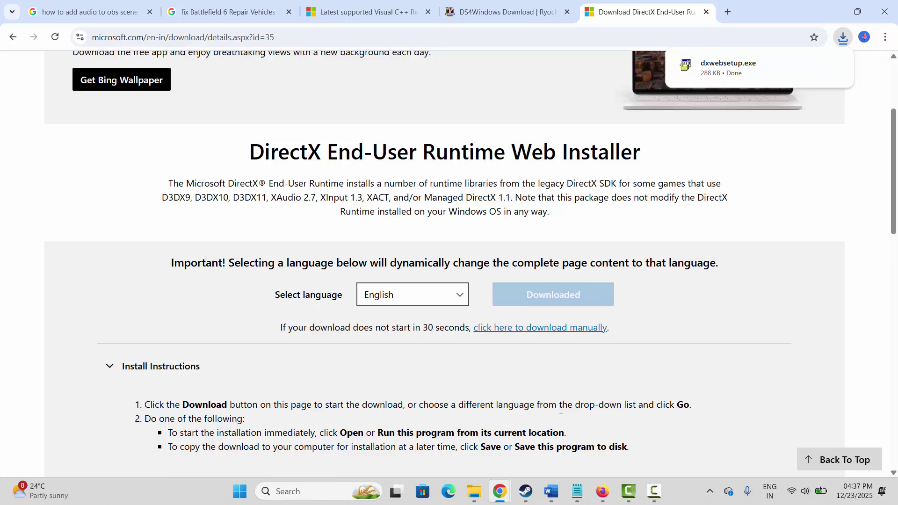
pyautogui.click(549, 489)
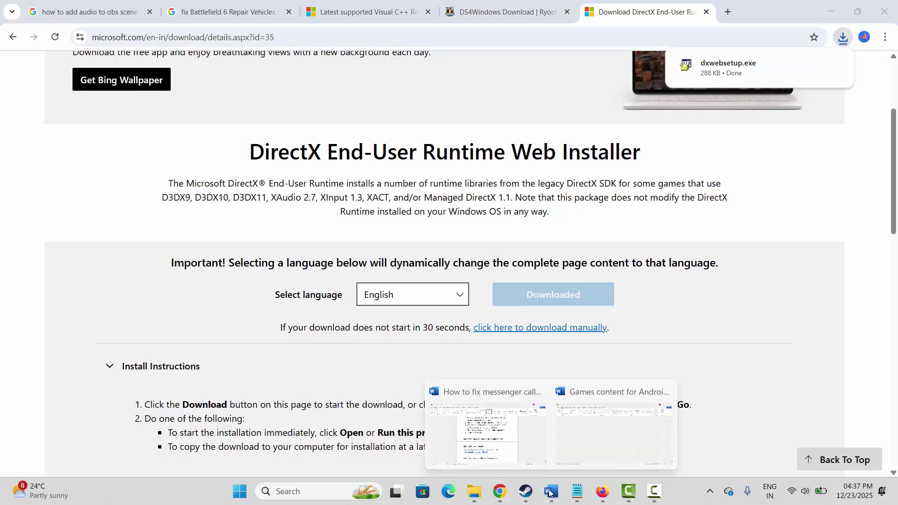
pyautogui.click(487, 429)
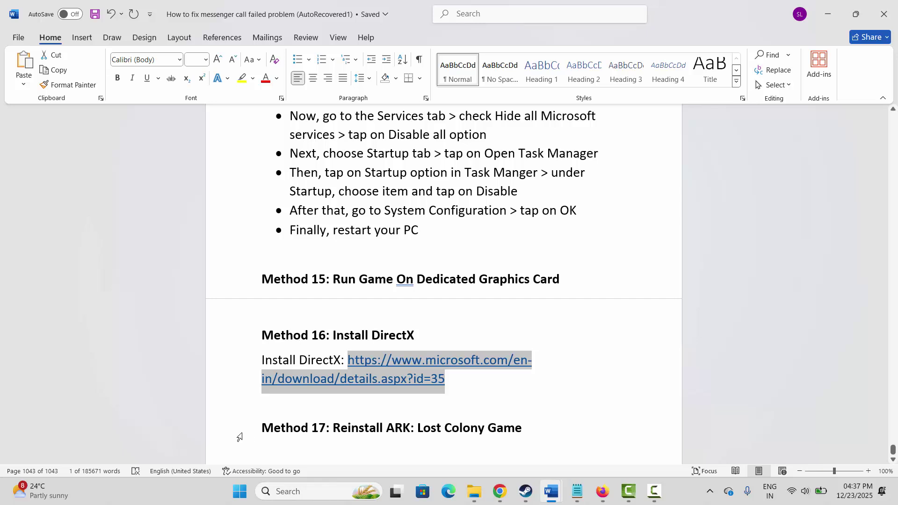
pyautogui.click(342, 441)
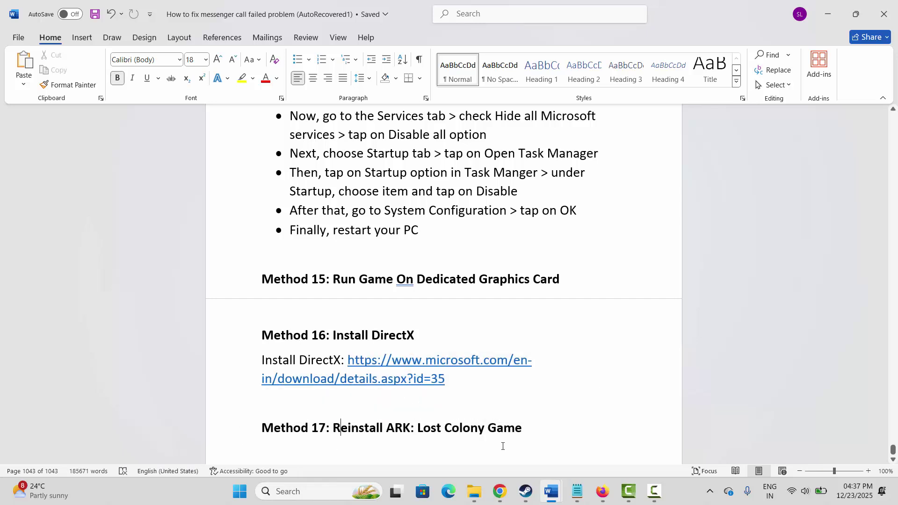
pyautogui.click(526, 491)
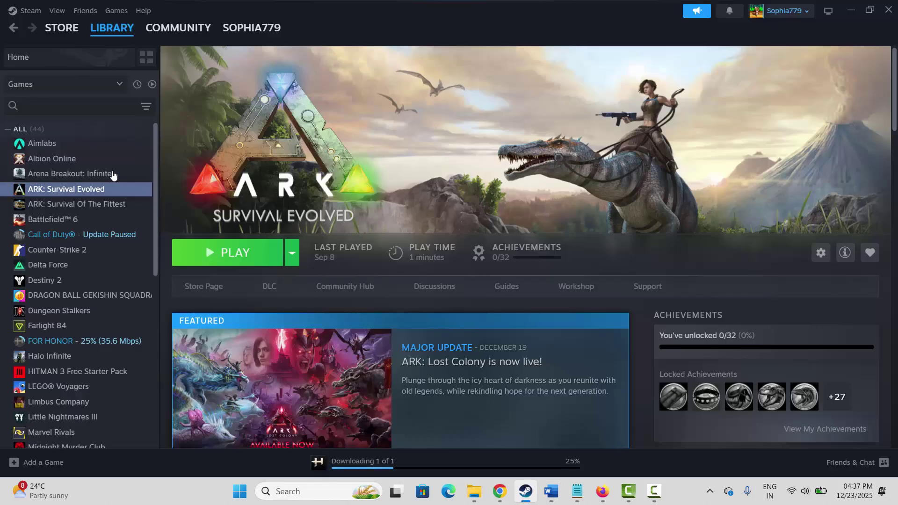
pyautogui.rightClick(54, 191)
pyautogui.moveTo(114, 259)
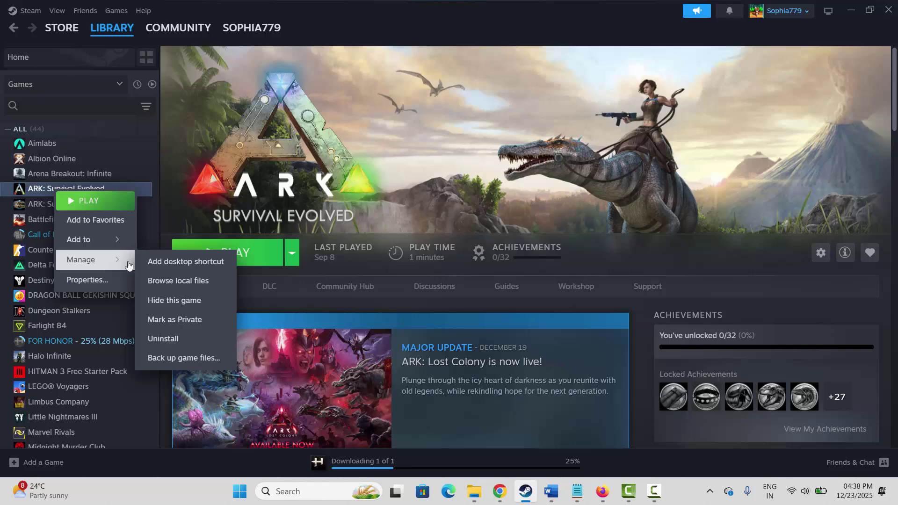
pyautogui.click(169, 336)
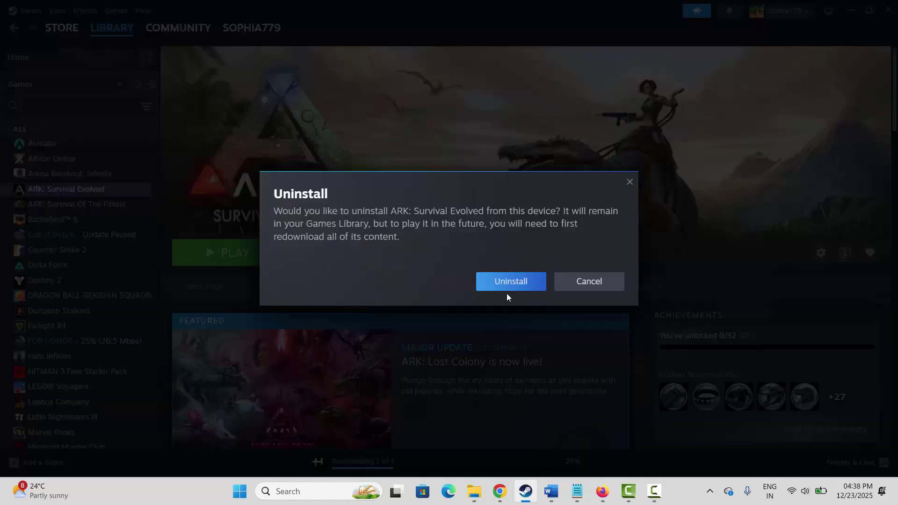
pyautogui.click(599, 285)
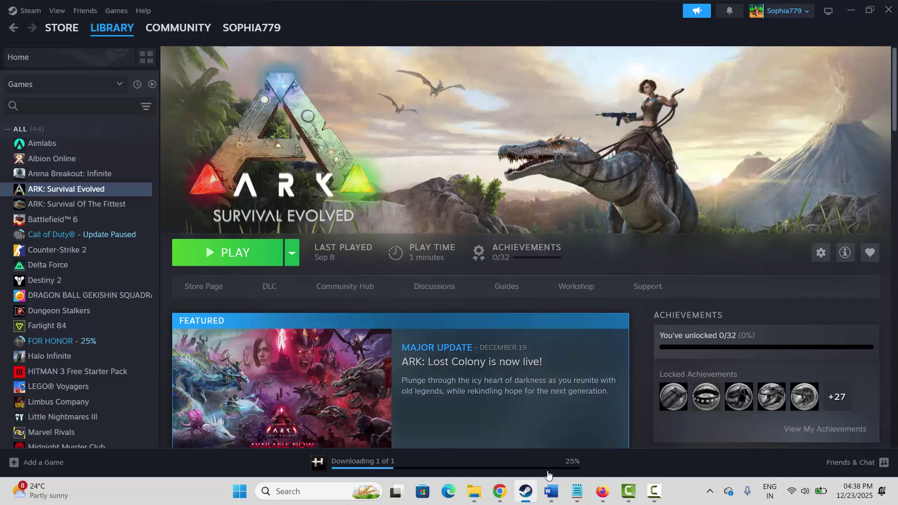
pyautogui.moveTo(552, 492)
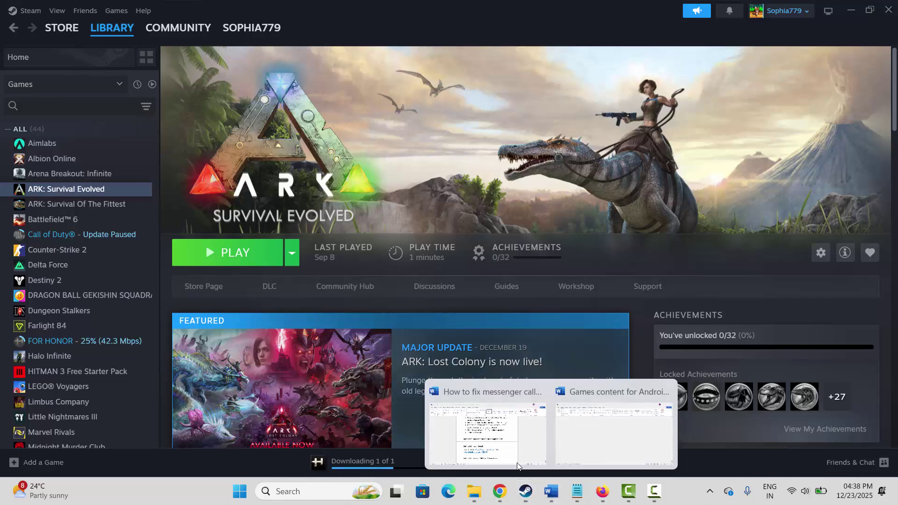
pyautogui.click(496, 440)
pyautogui.moveTo(386, 428); pyautogui.dragTo(469, 428)
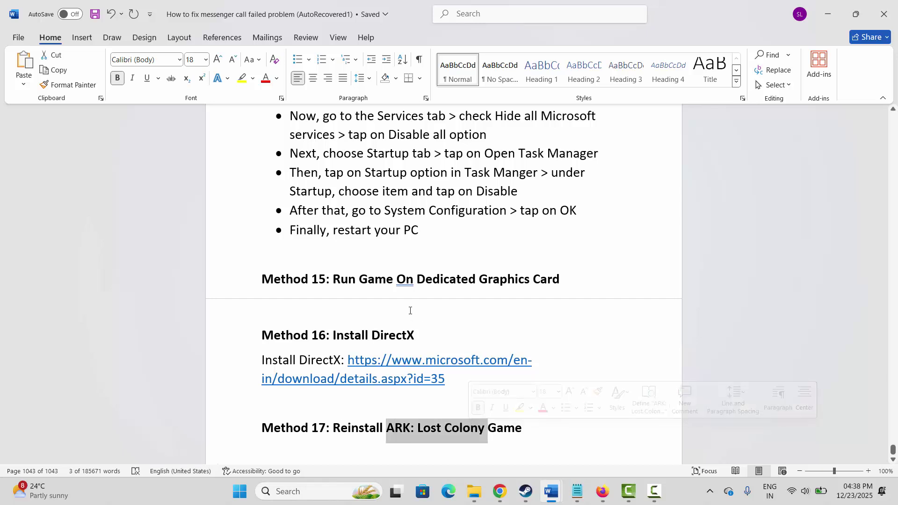